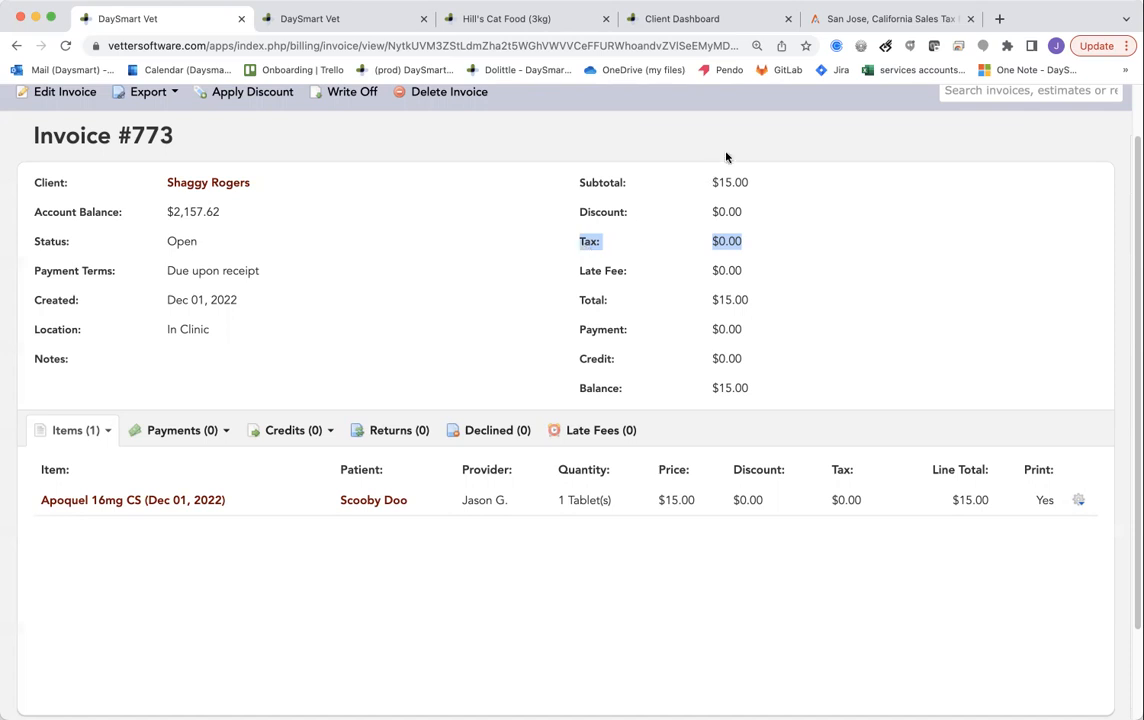
Step: Switch to the Avalara page and examine the state, county, city and combined rates in the San Jose 2022 tax breakdown
click(814, 22)
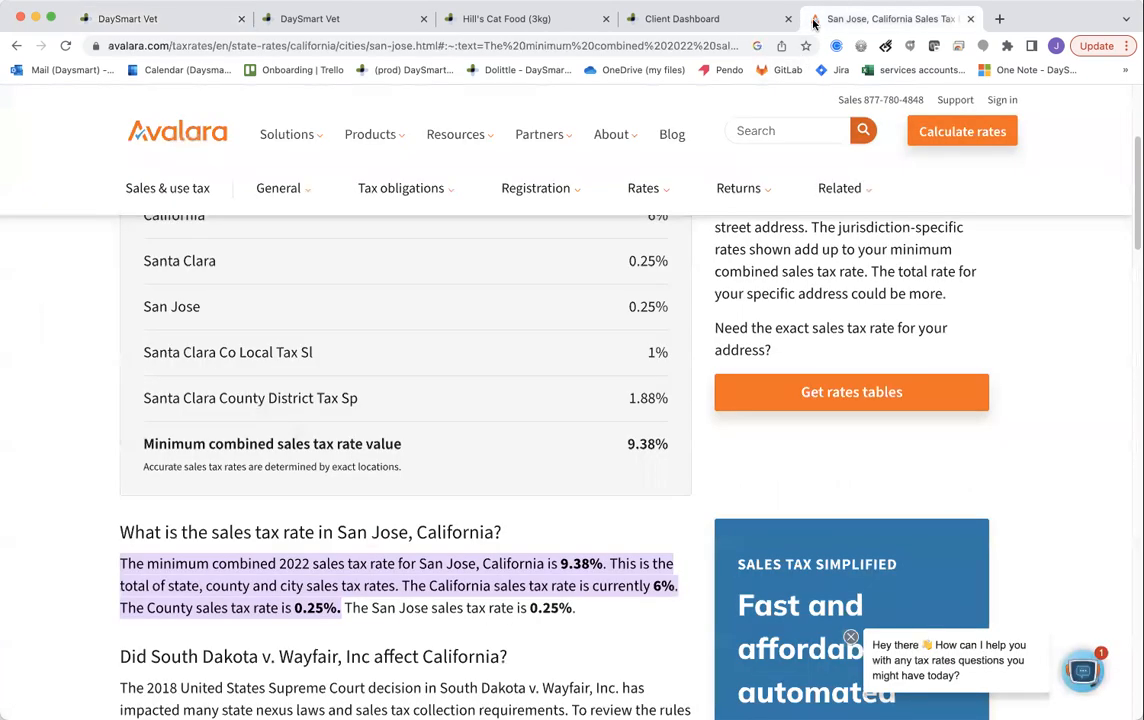
scroll(557, 272, up, 3)
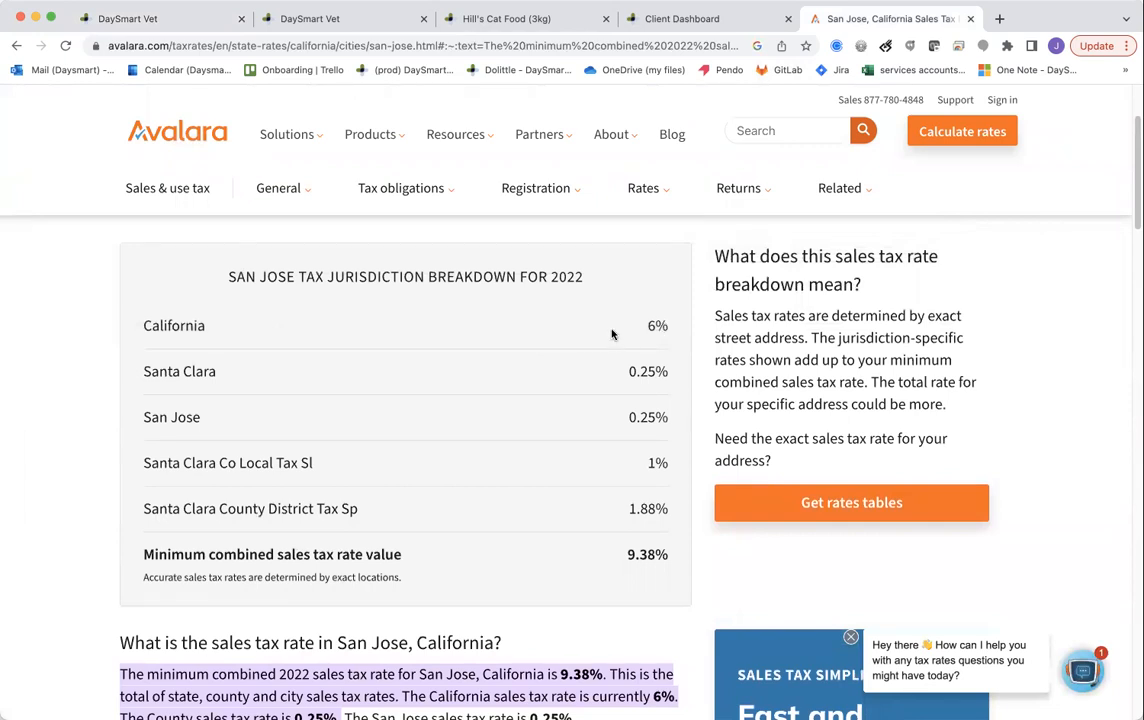
drag(212, 327, 145, 327)
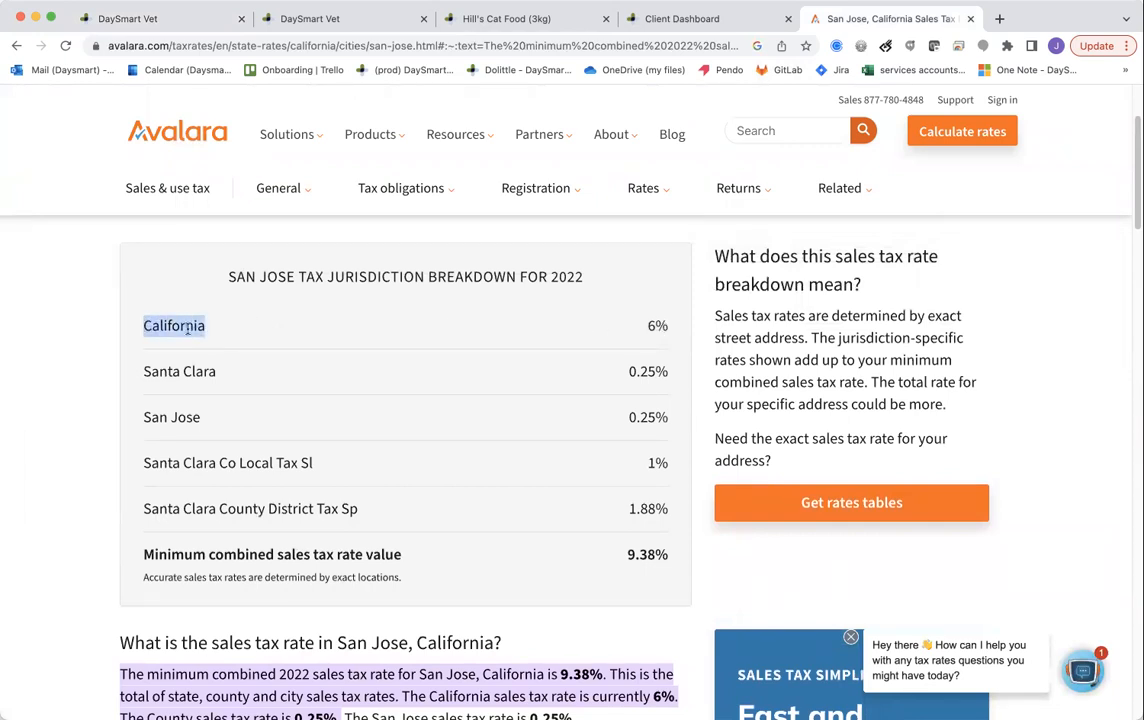
click(667, 328)
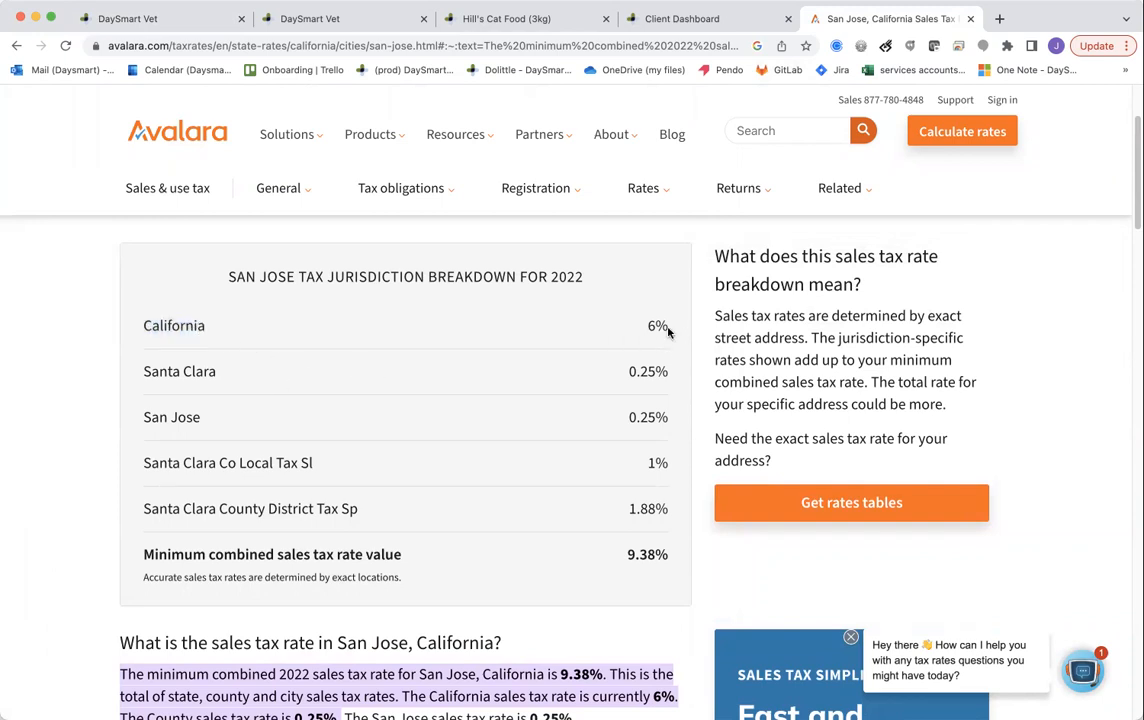
drag(222, 376, 169, 374)
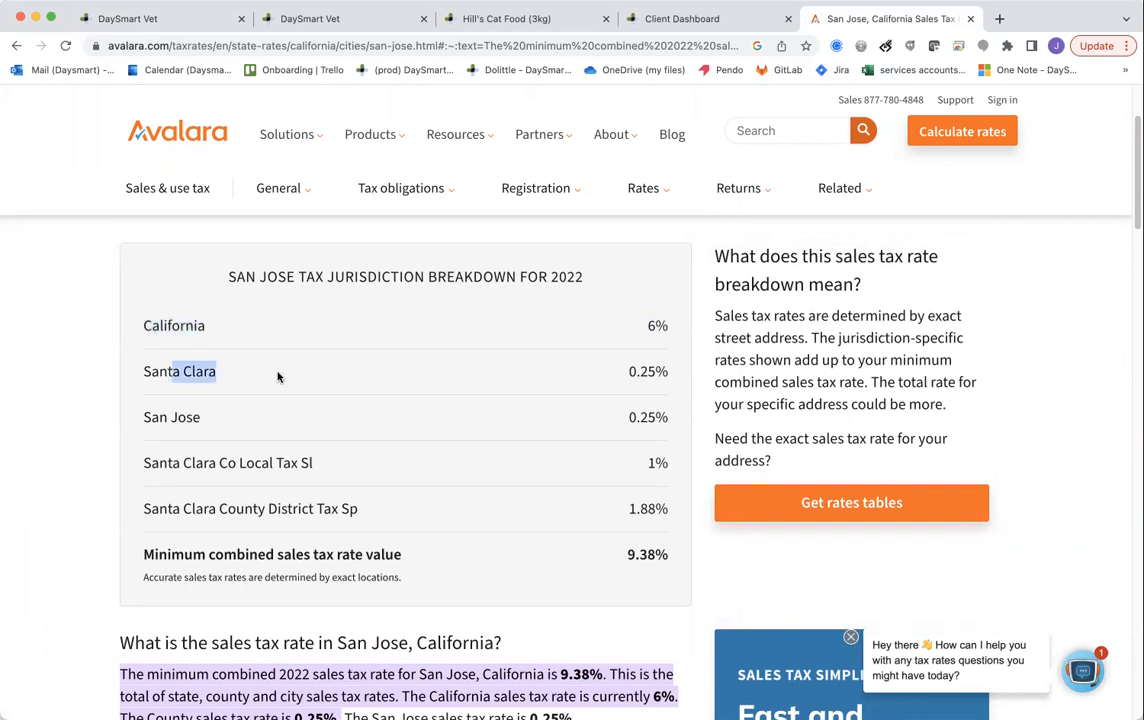
drag(204, 419, 151, 419)
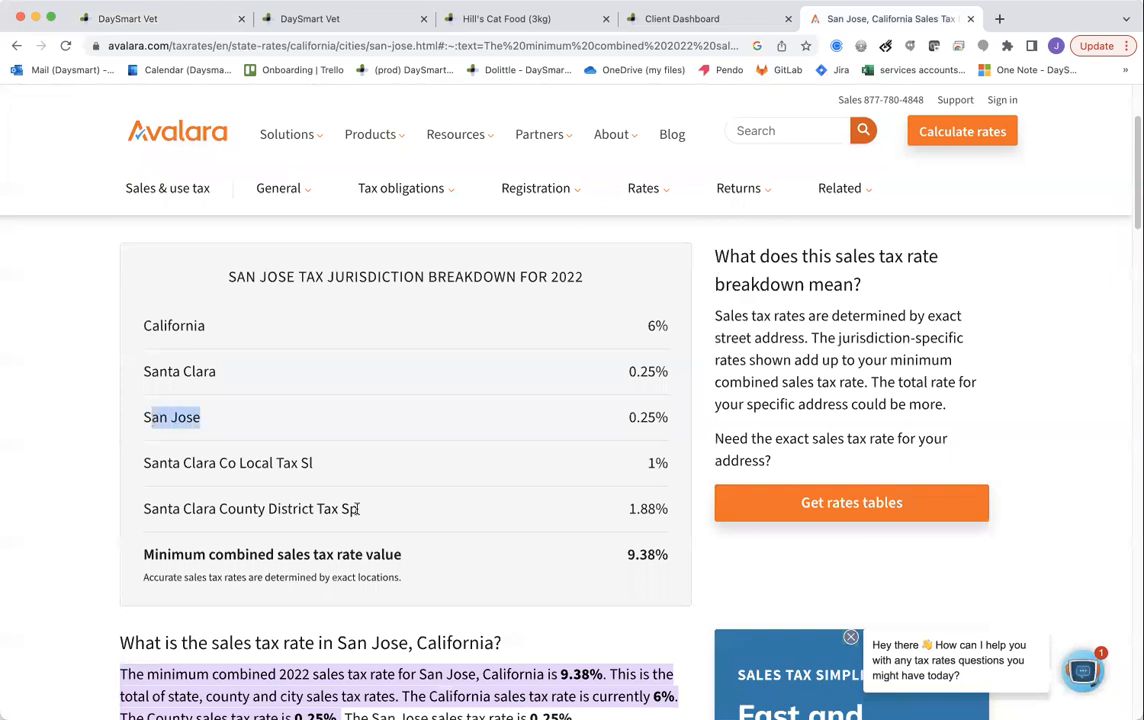
click(660, 466)
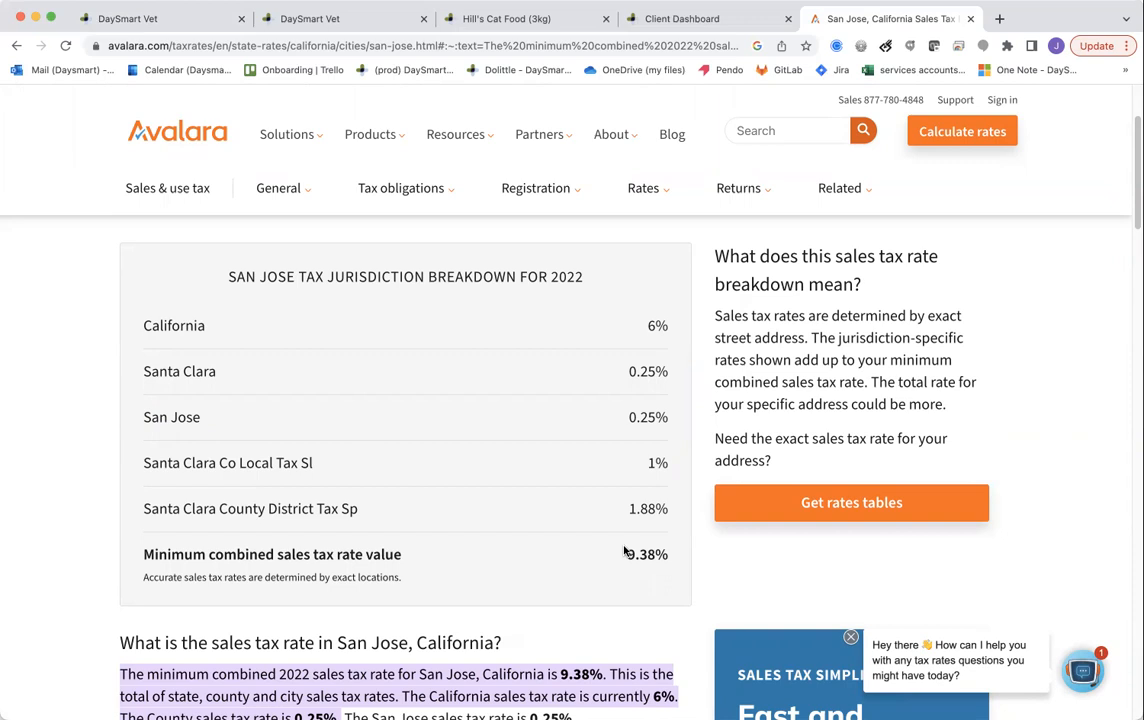
double_click(185, 418)
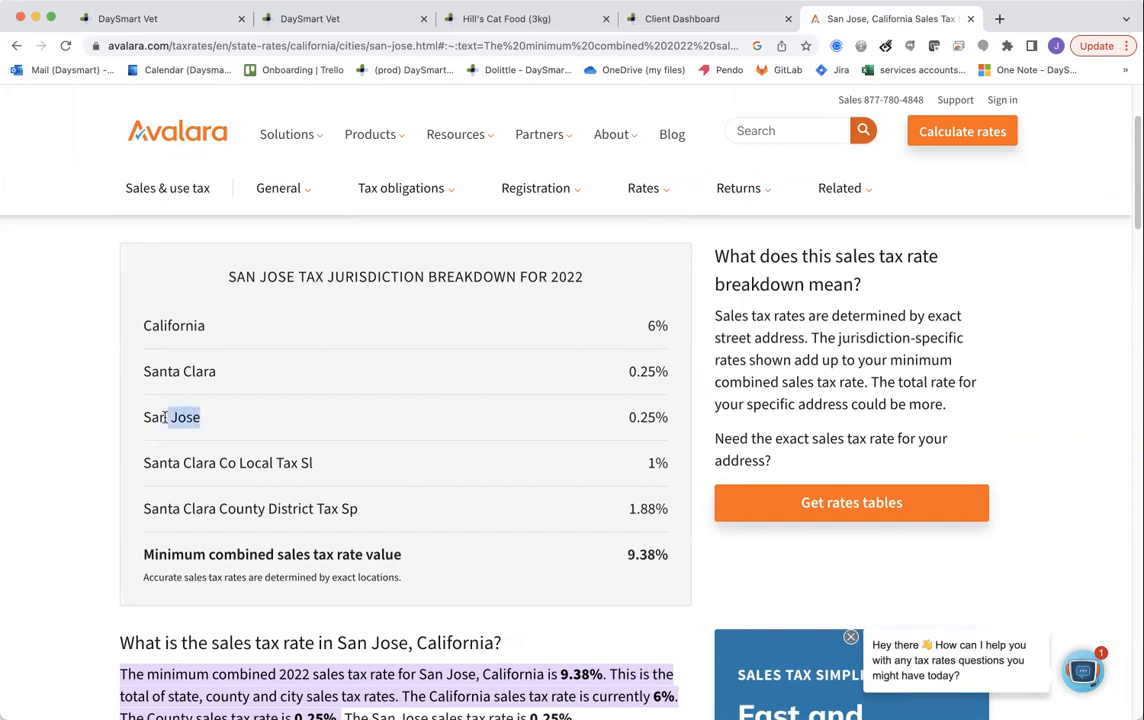
drag(216, 372, 168, 367)
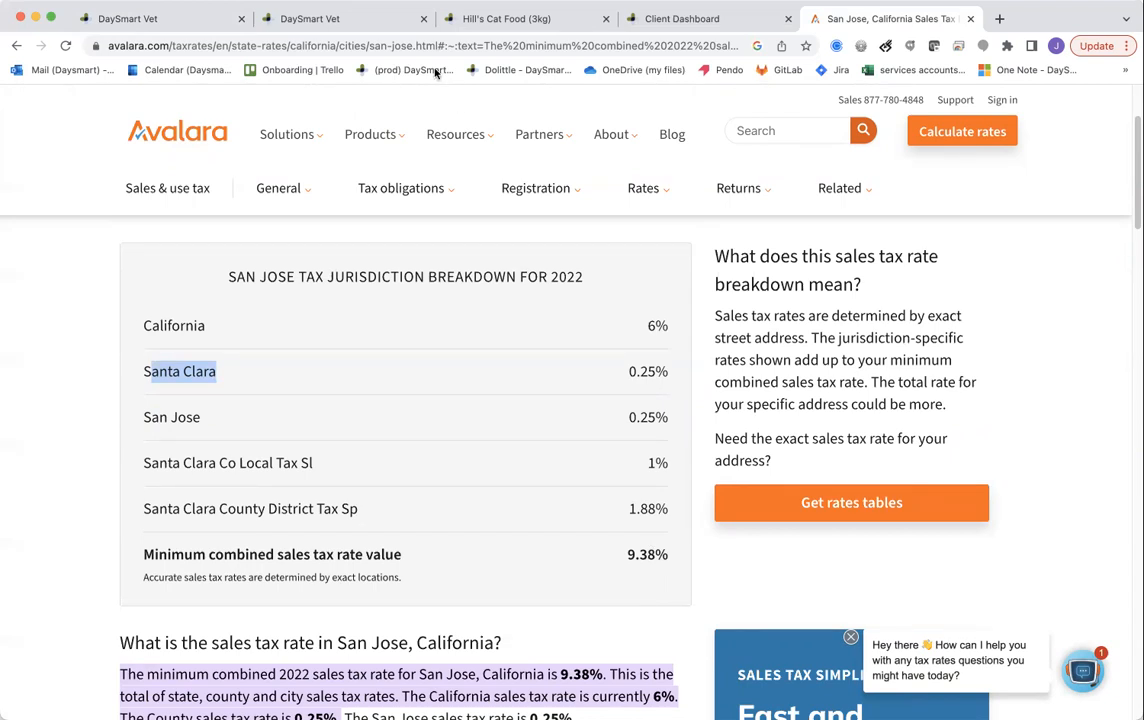
Step: Switch to the DaySmart Vet settings and start a new tax named CA State Sales Tax
click(388, 20)
scroll(443, 194, up, 4)
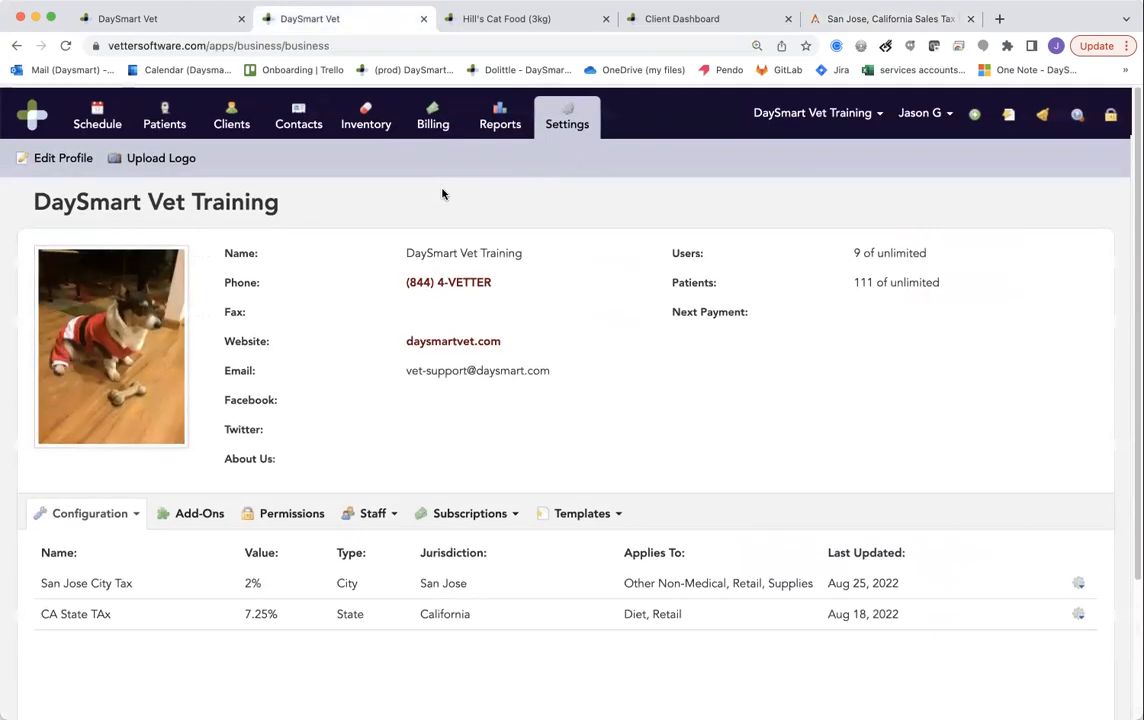
scroll(110, 437, down, 1)
click(110, 451)
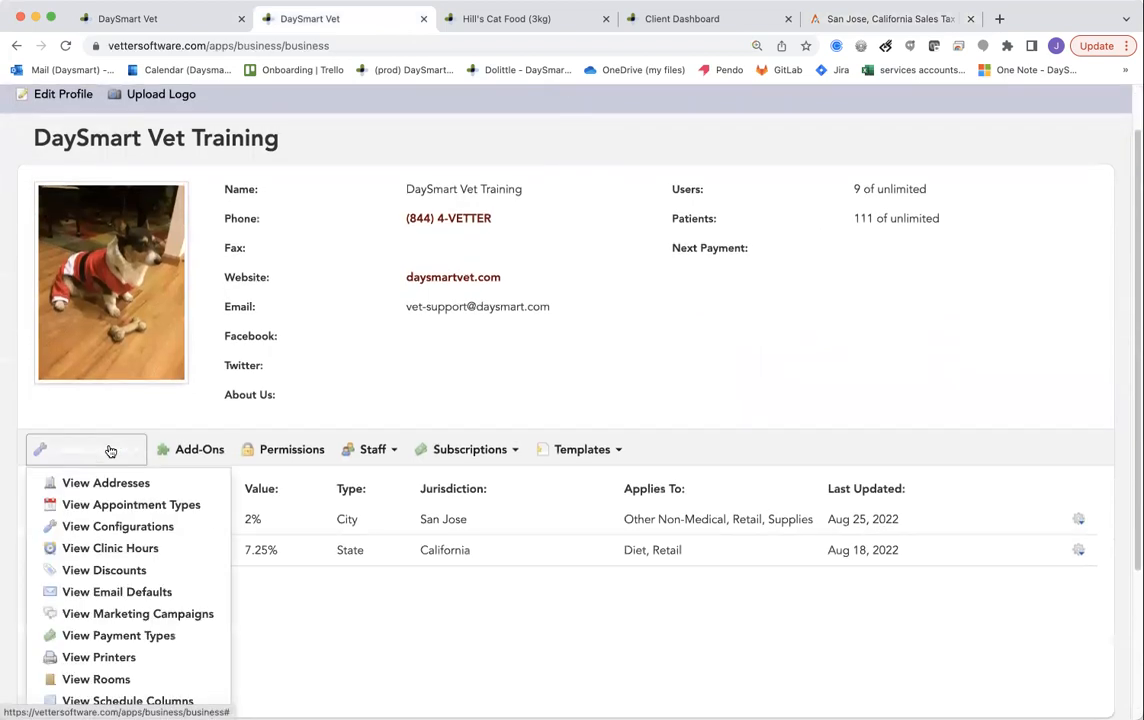
scroll(130, 451, down, 4)
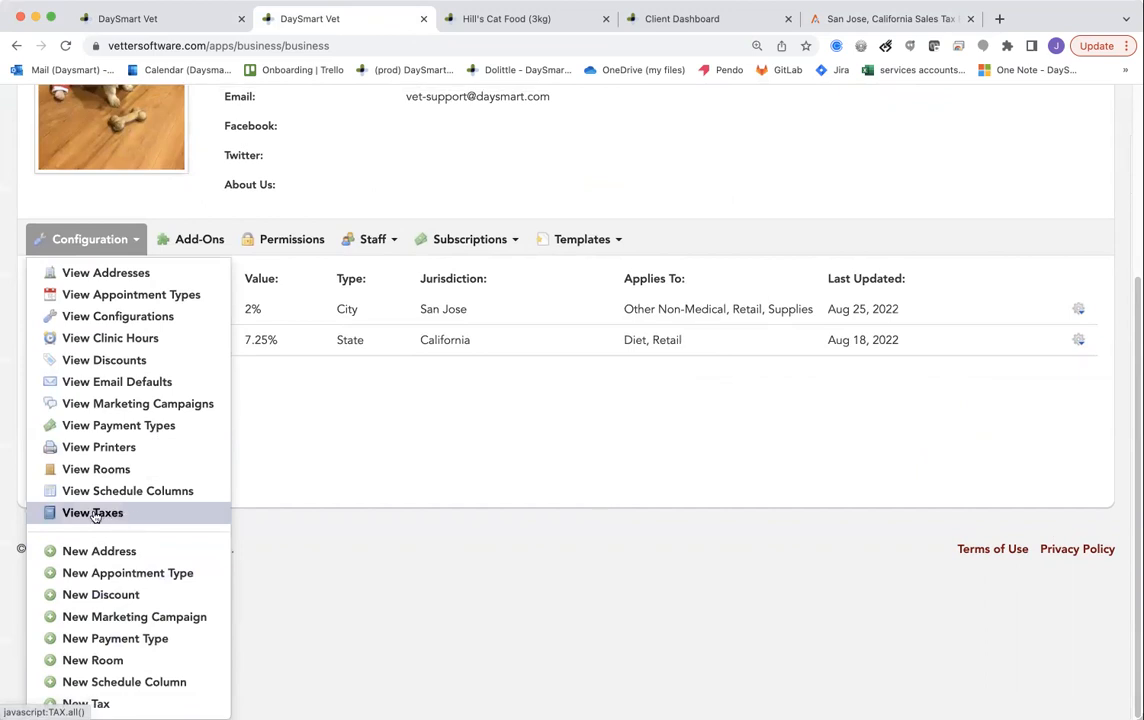
click(98, 704)
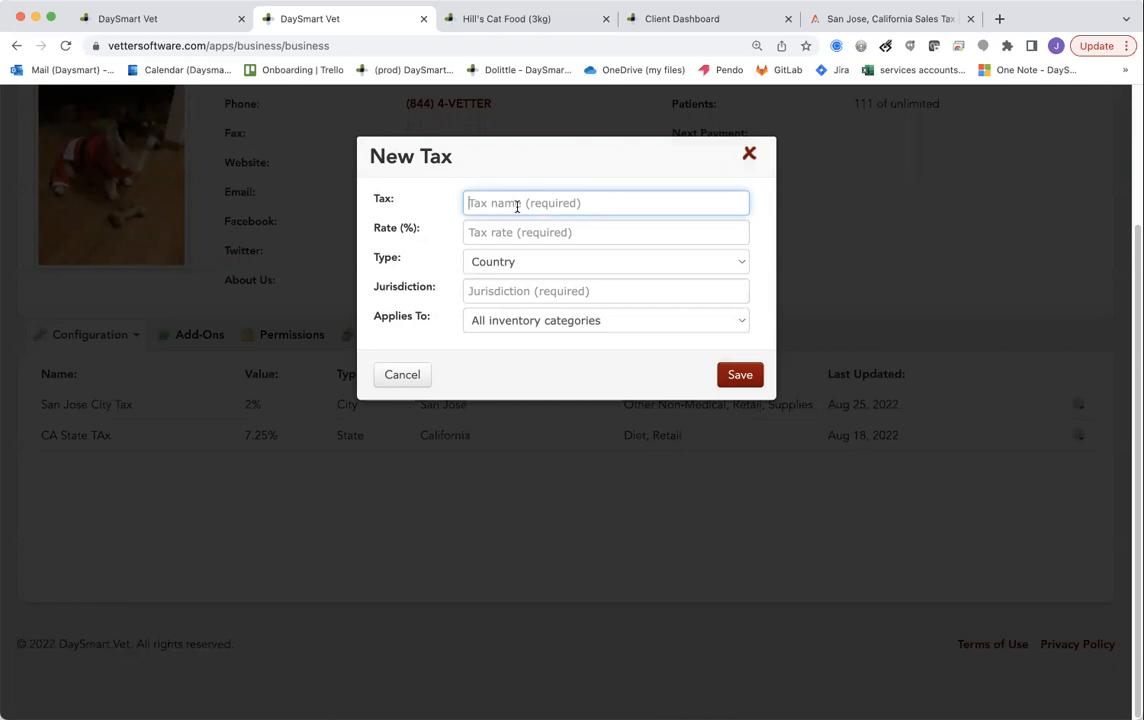
text(CA)
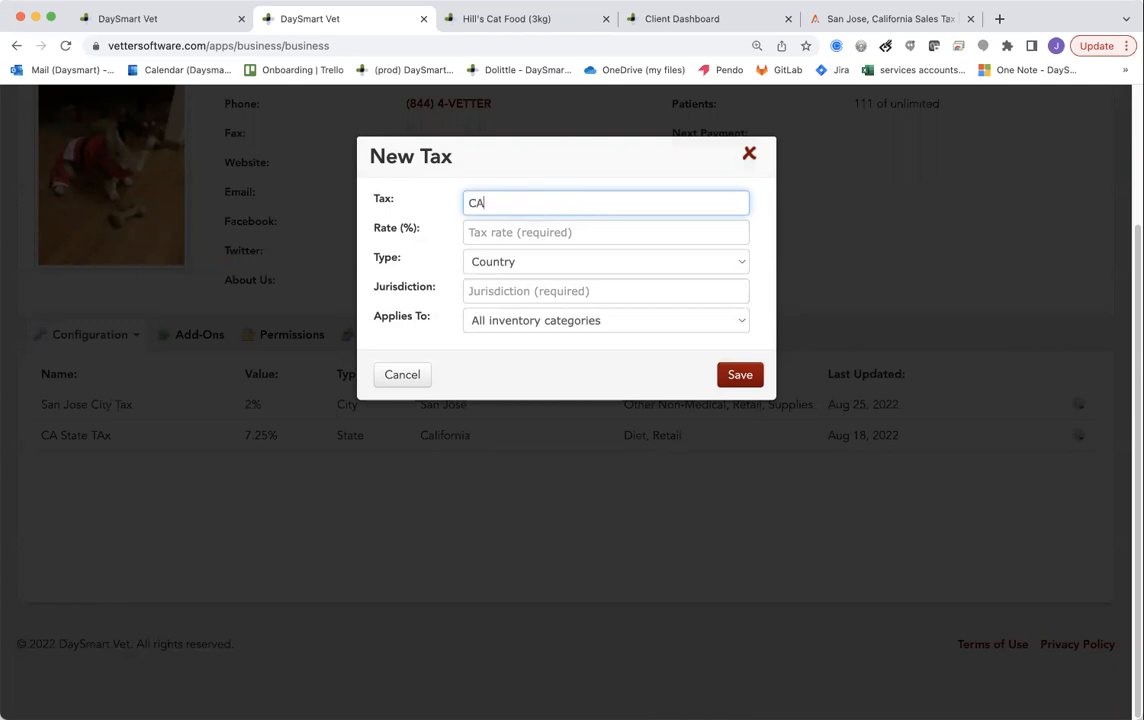
text( State Sales T)
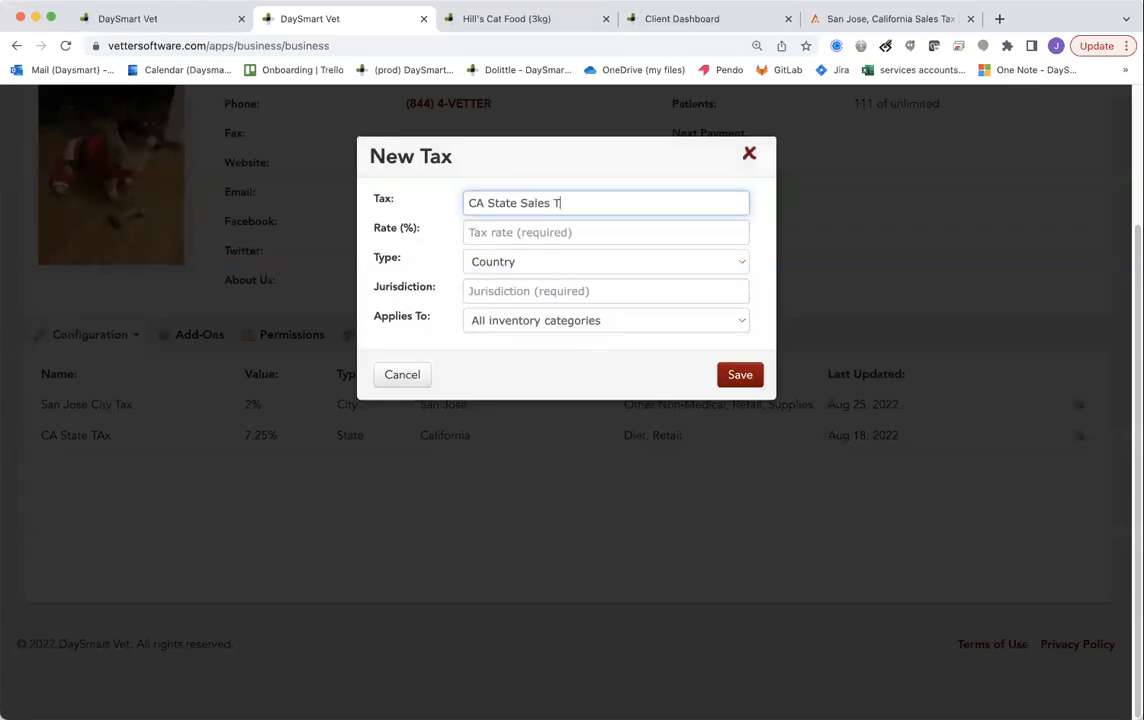
text(ax)
Step: Set the new tax's rate to 9.38%
click(492, 232)
text(9.)
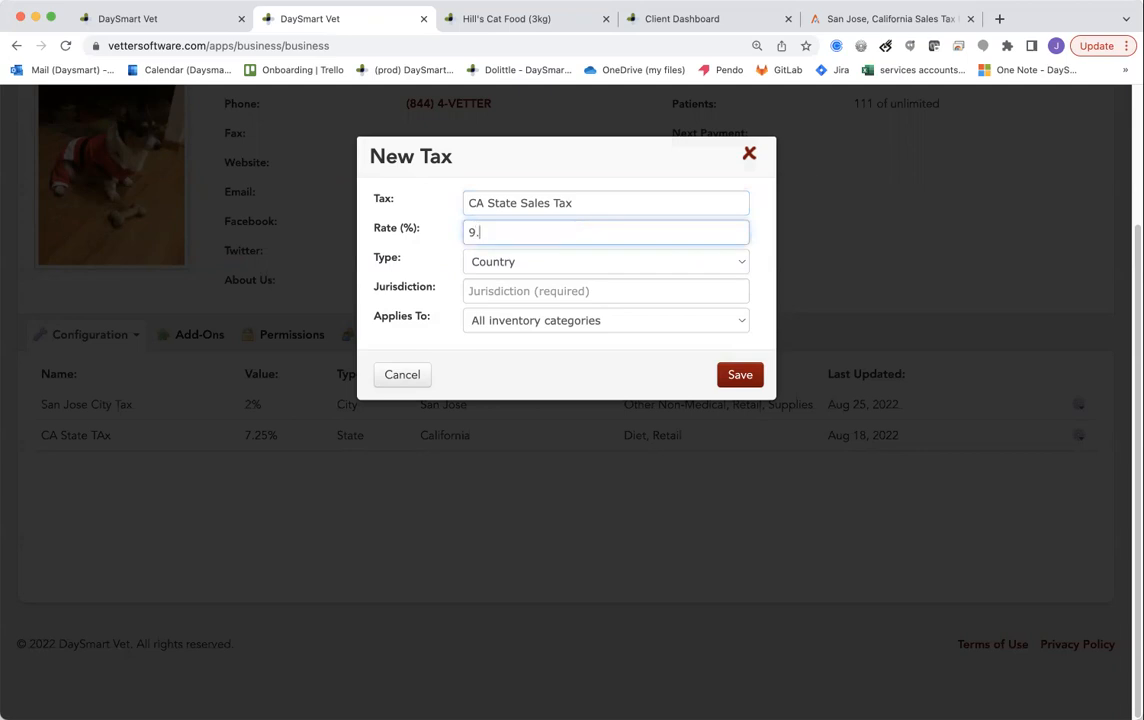
text(38)
drag(495, 234, 401, 232)
click(498, 232)
Step: Set the new tax's type to State and its jurisdiction to California, United States
click(495, 265)
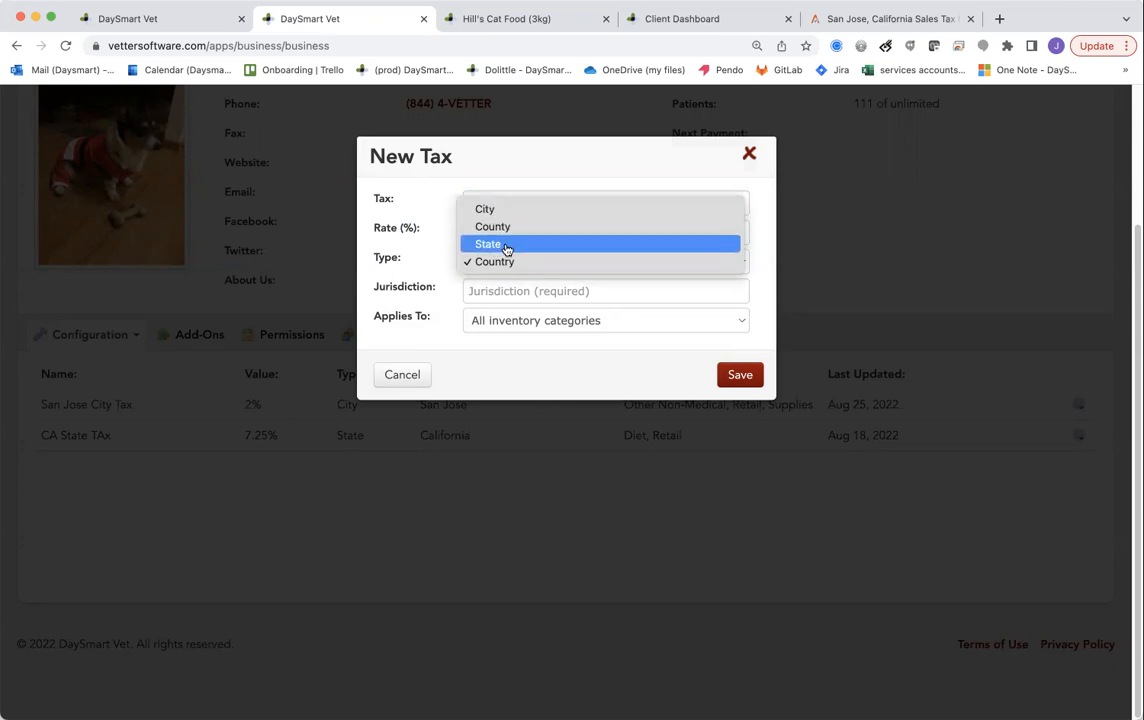
click(500, 245)
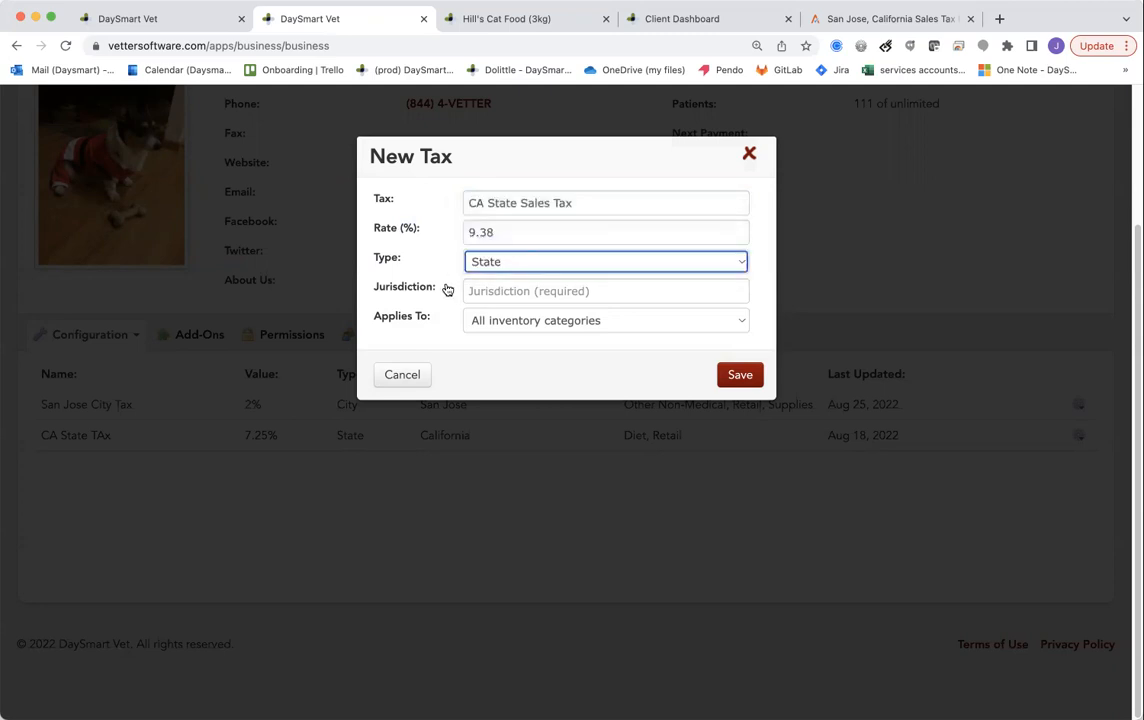
click(501, 290)
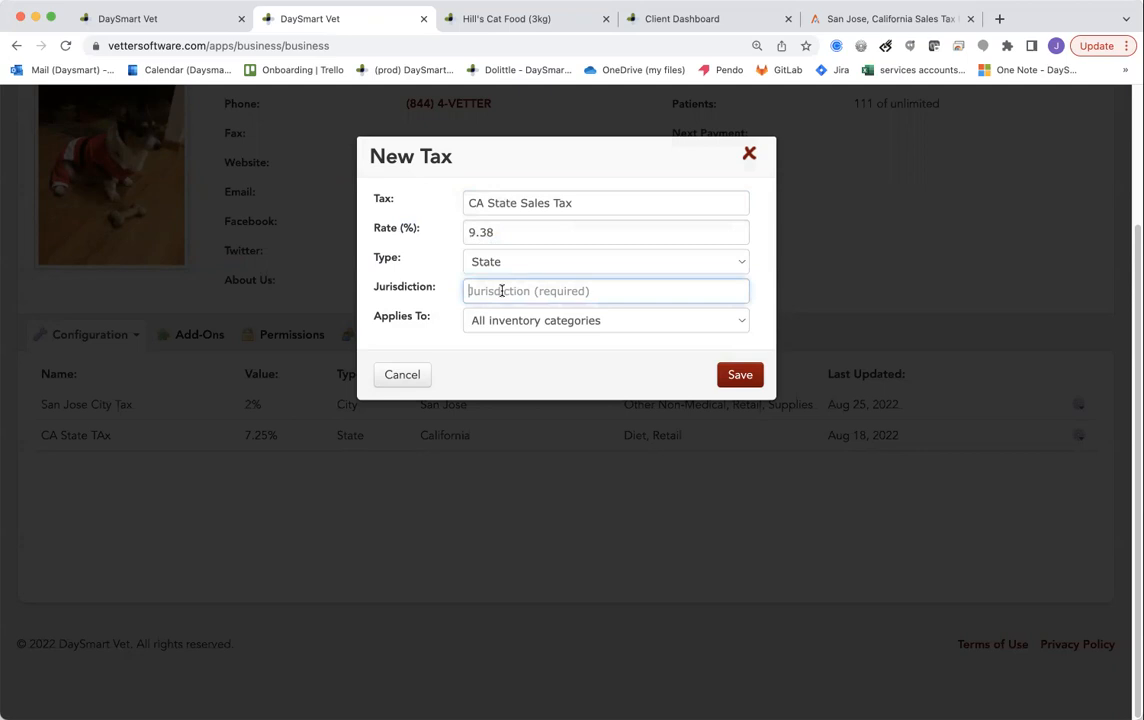
text(californi)
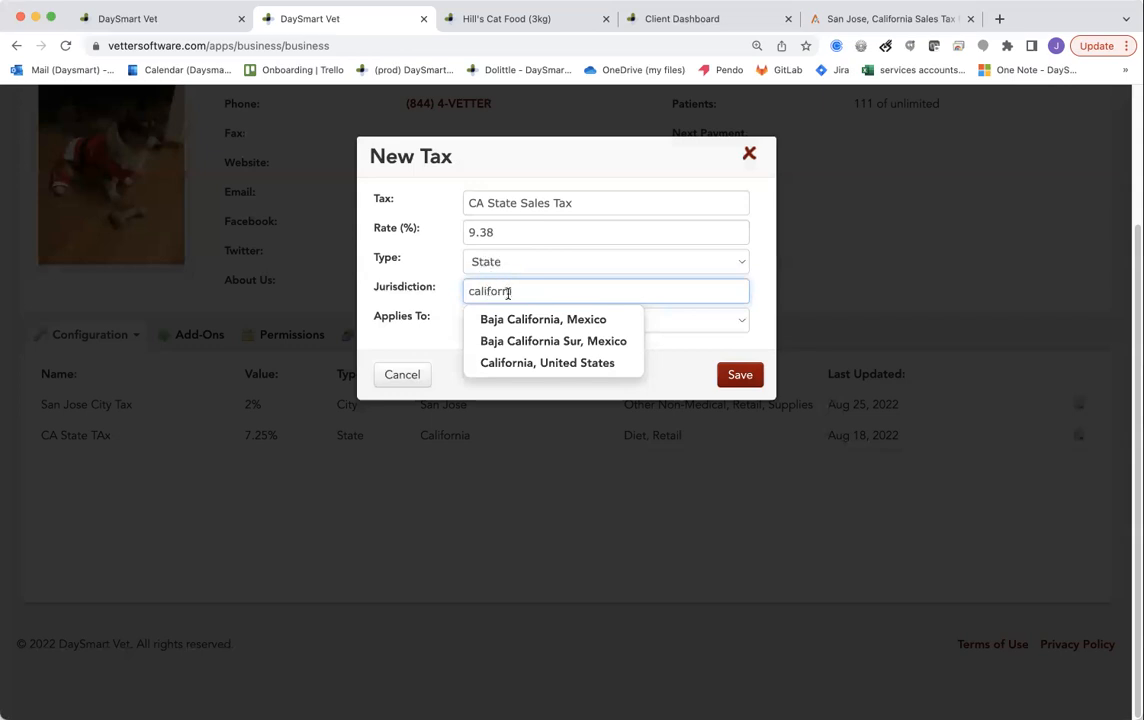
click(545, 364)
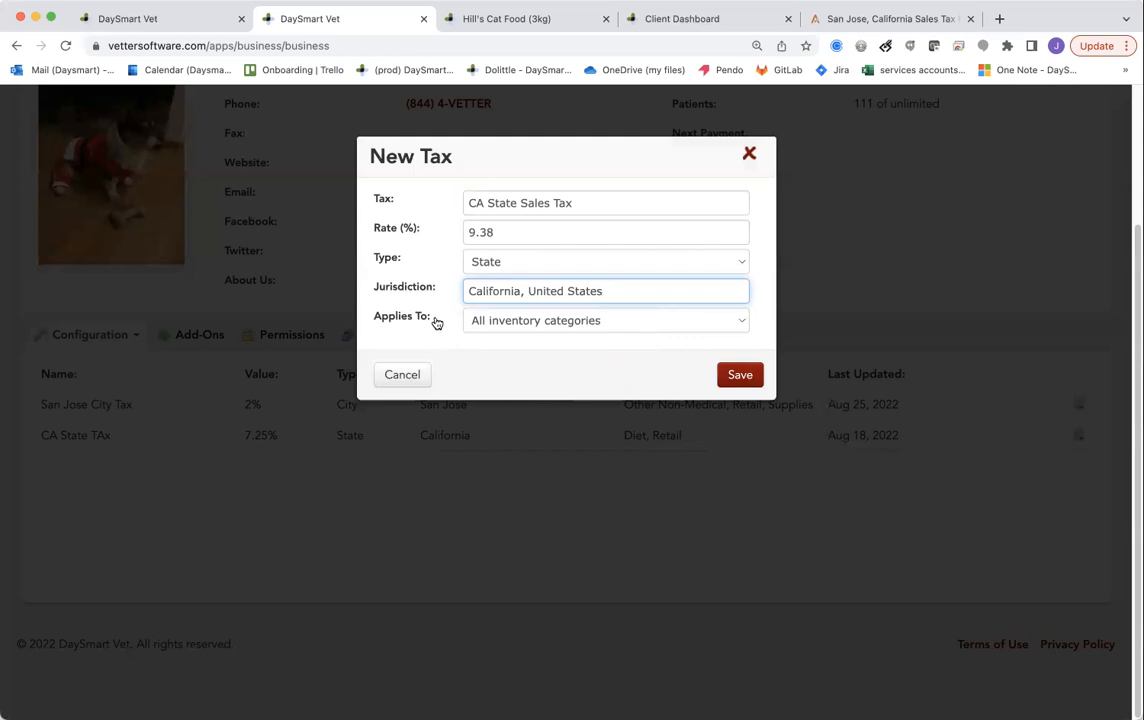
Step: Apply the new tax to the specific inventory categories Diet and Retail, and close the form without saving
click(477, 324)
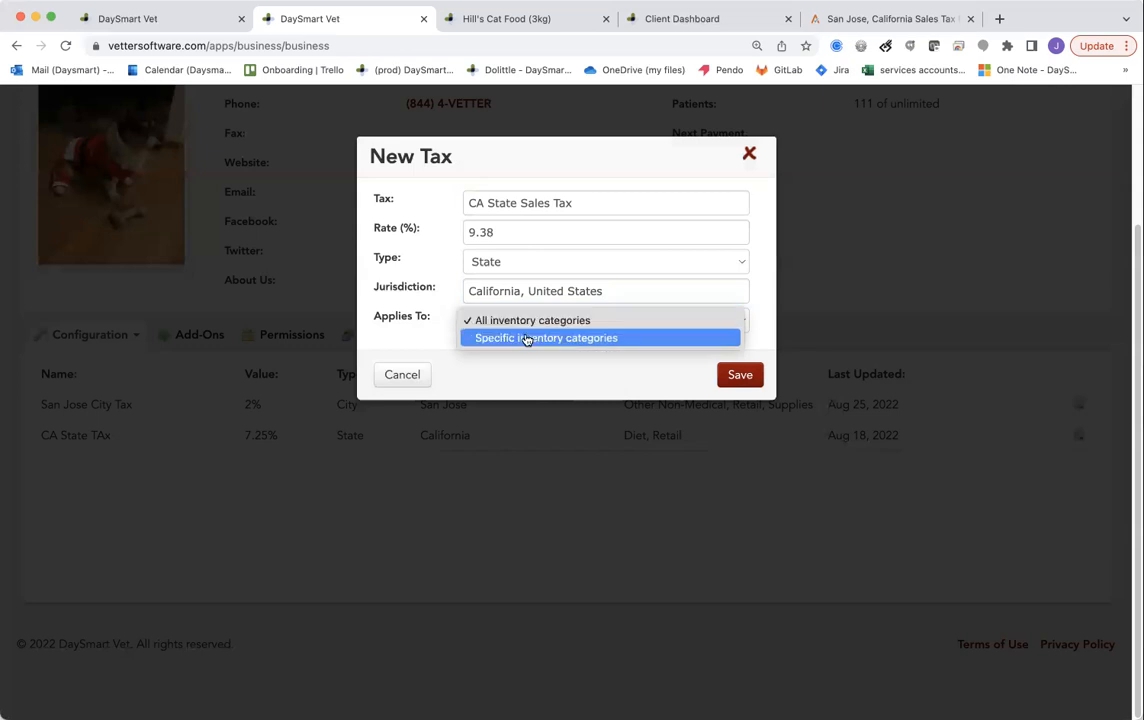
click(526, 340)
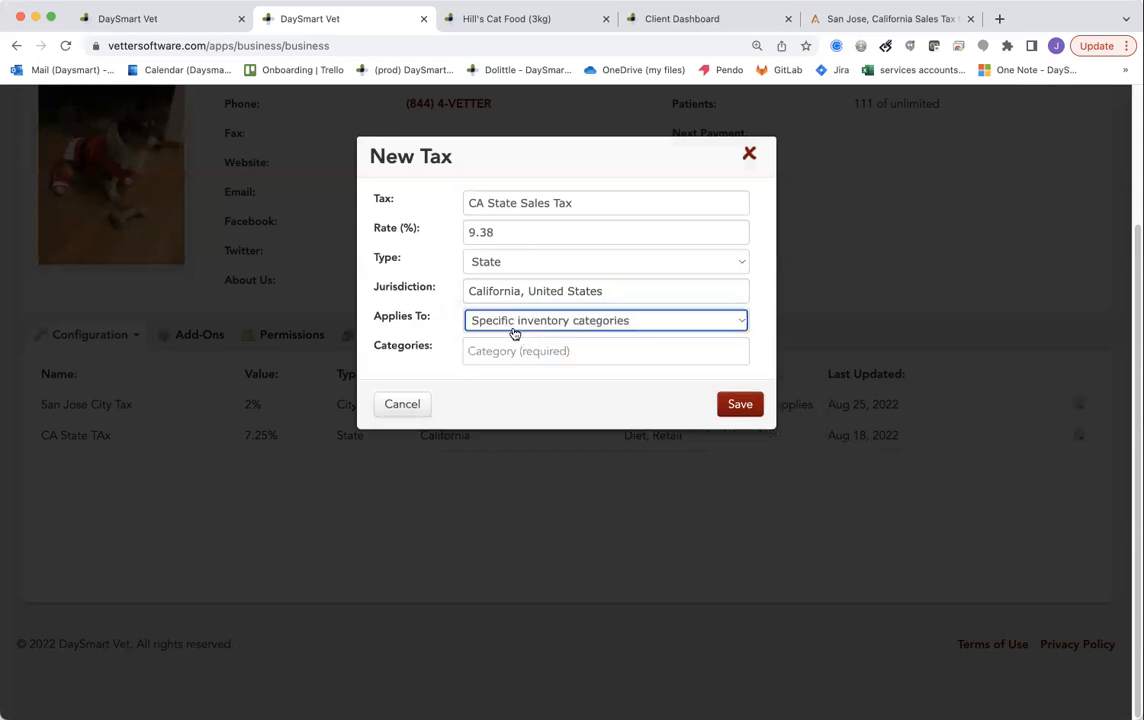
click(519, 351)
text(det)
key(BackSpace)
key(BackSpace)
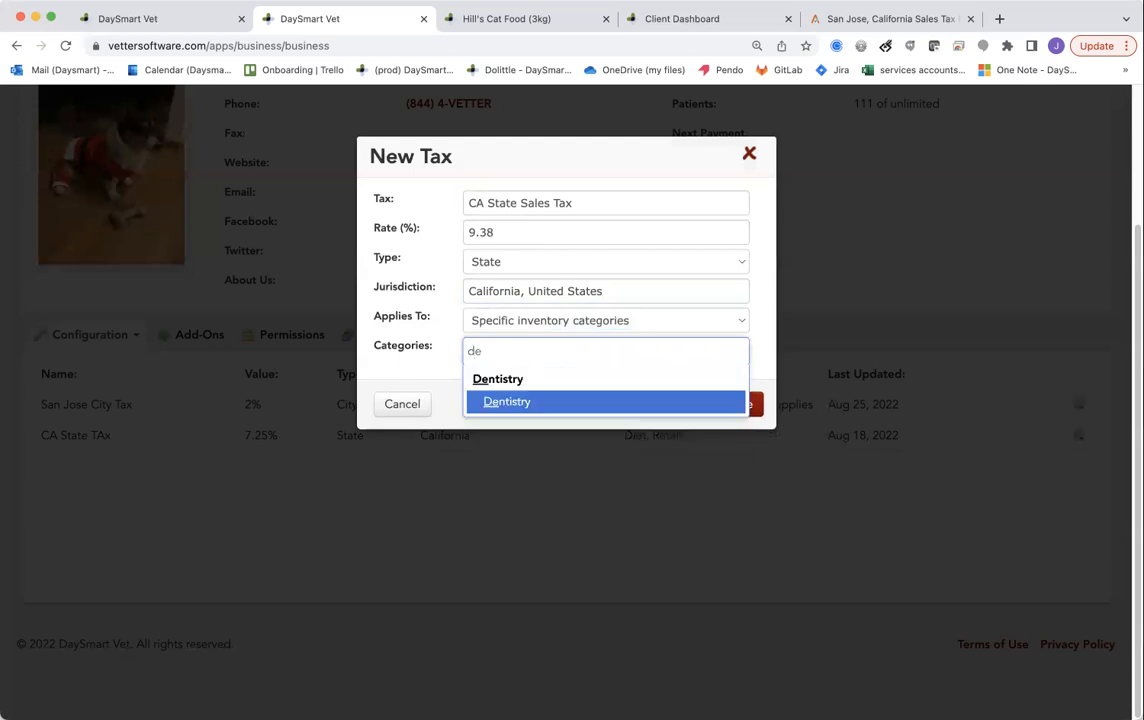
text(iet)
click(535, 398)
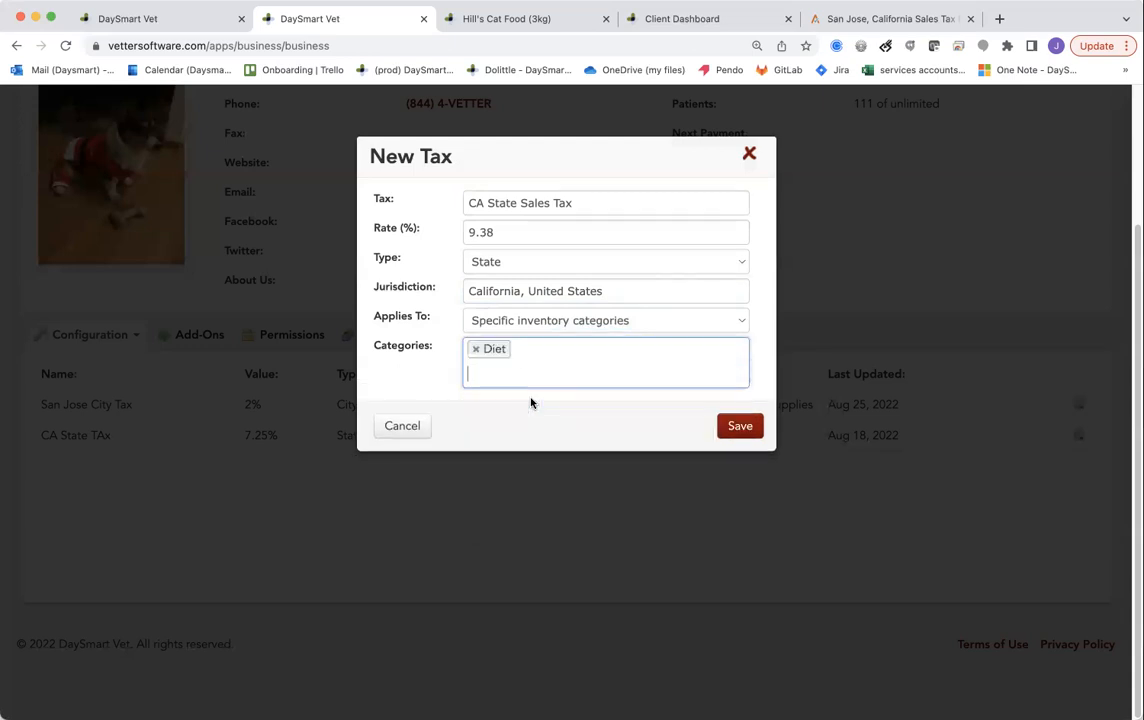
text(re)
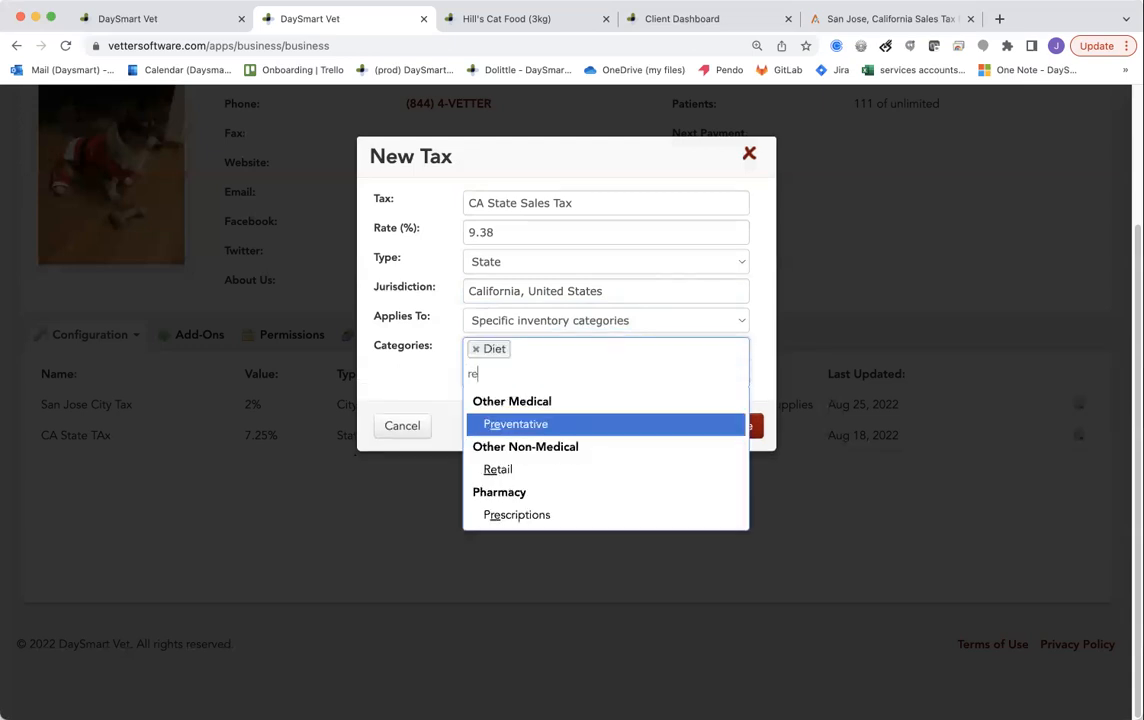
click(536, 470)
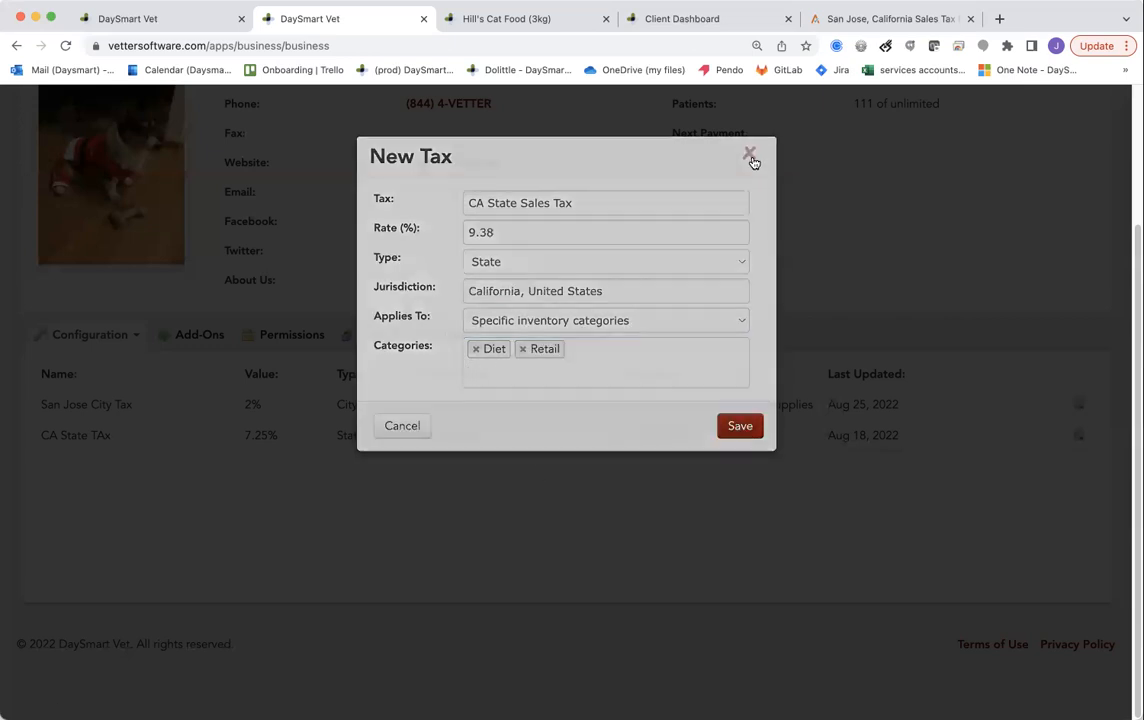
click(751, 157)
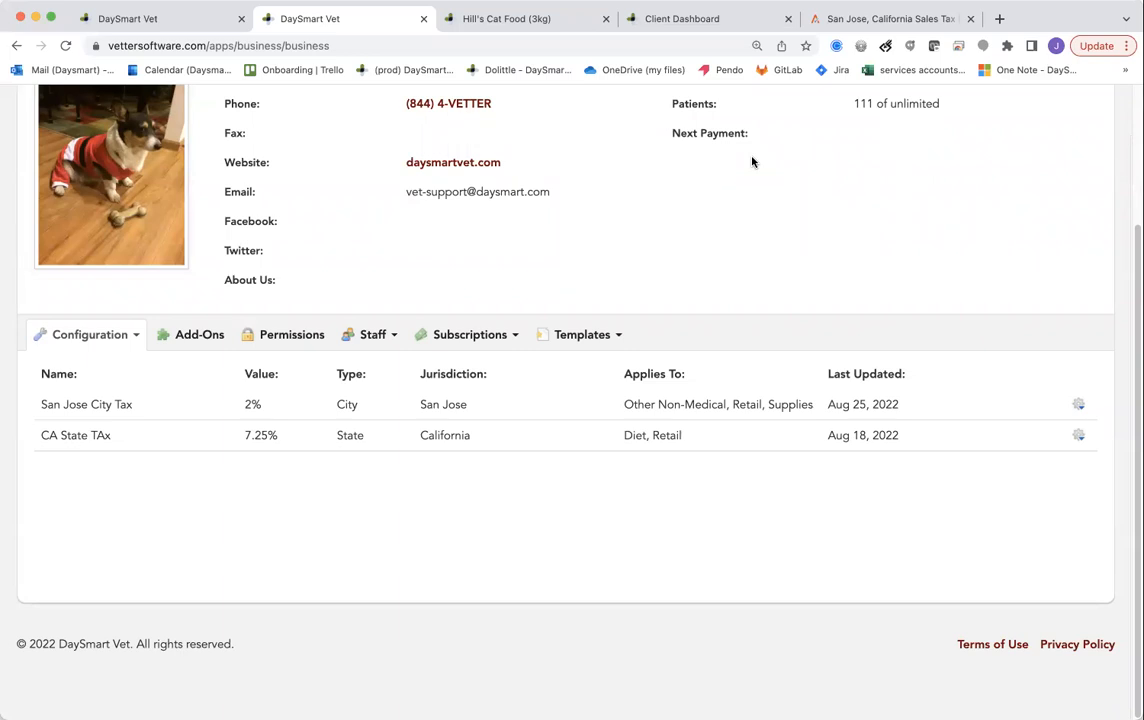
Step: Display the list of all inventory categories and subcategories on the inventory dashboard
scroll(753, 162, up, 4)
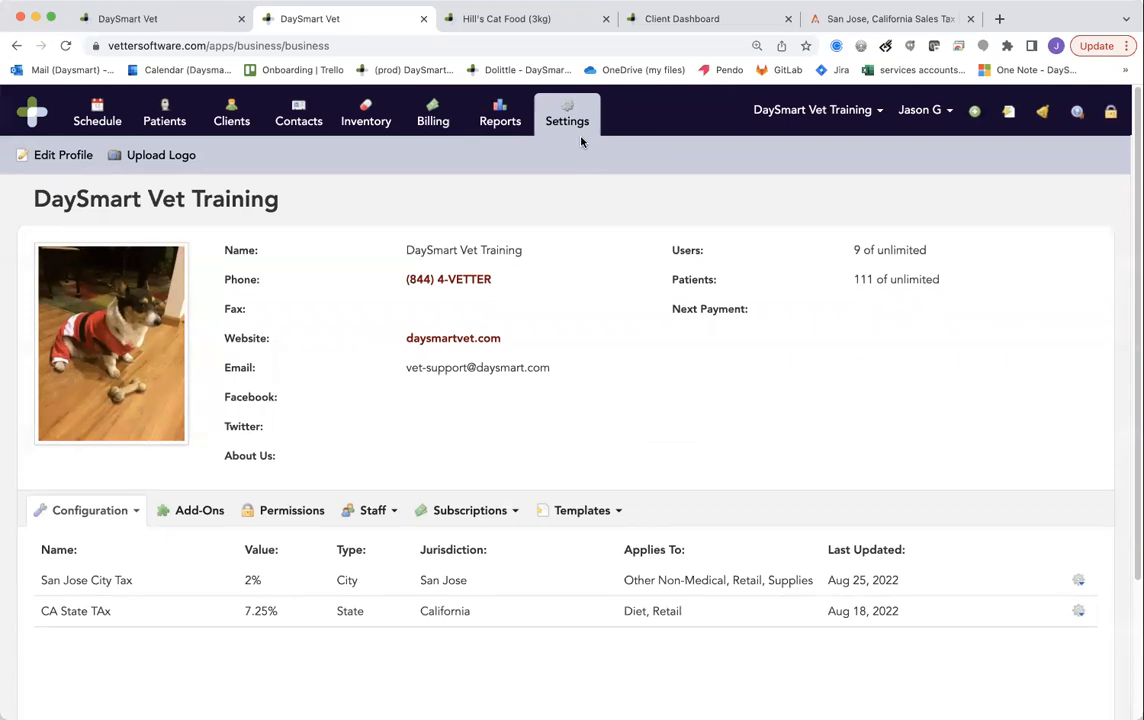
click(379, 124)
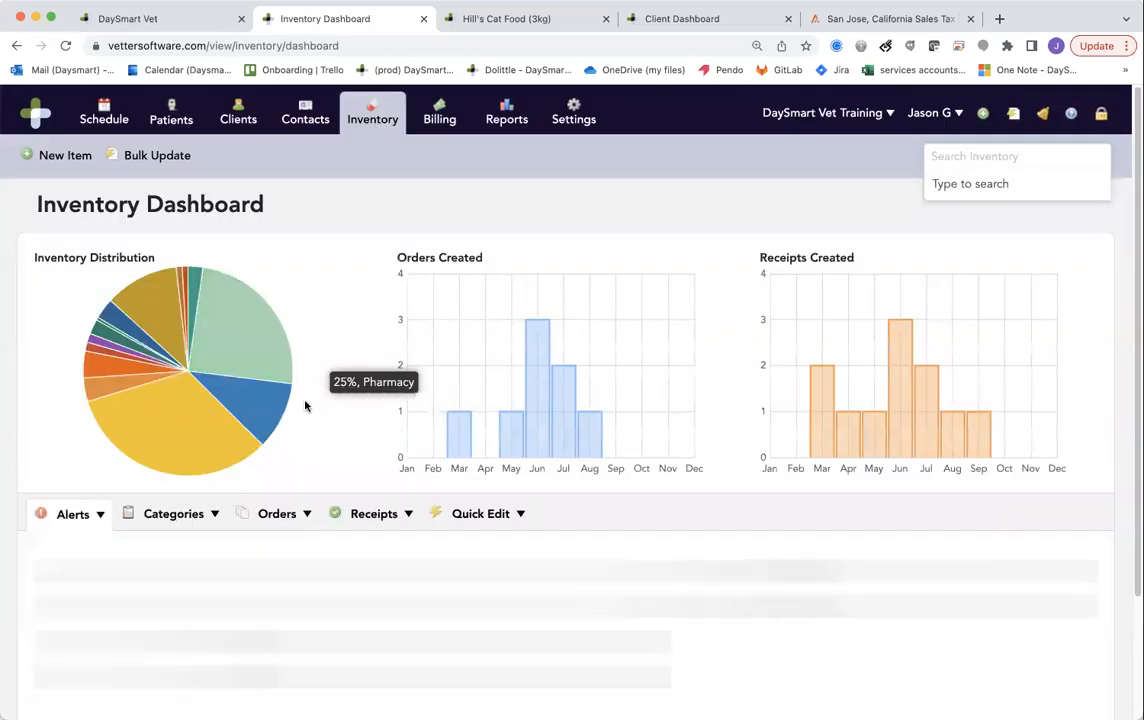
click(195, 514)
scroll(195, 517, down, 1)
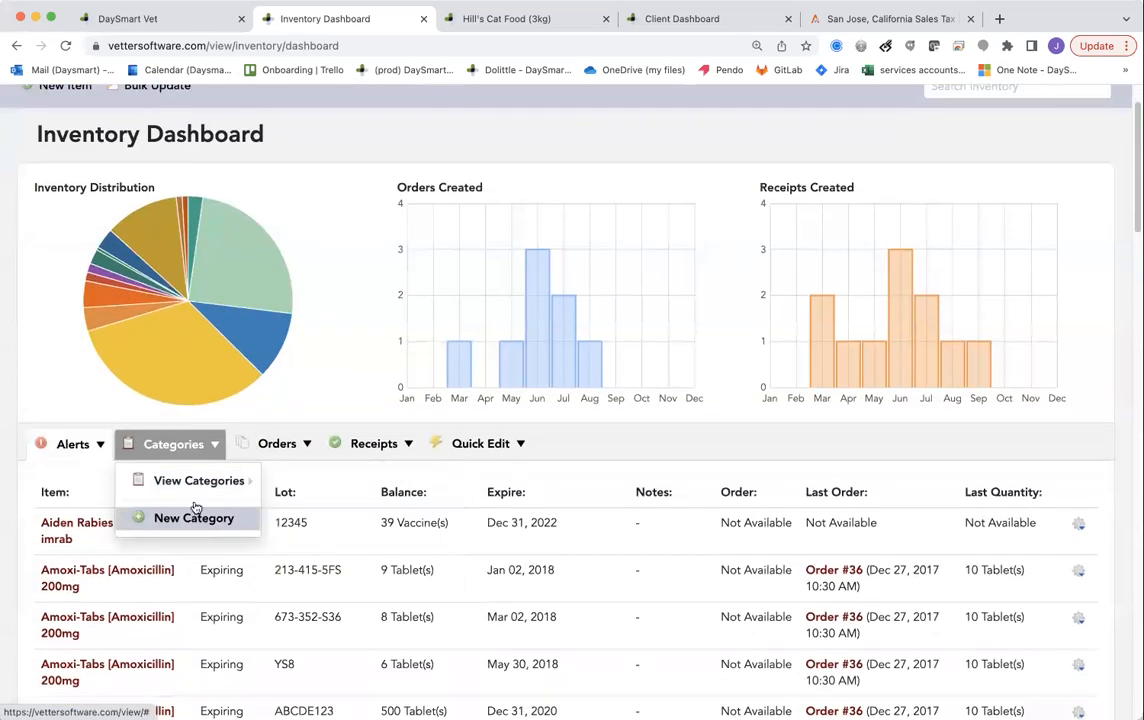
mouse_move(243, 483)
scroll(325, 600, down, 1)
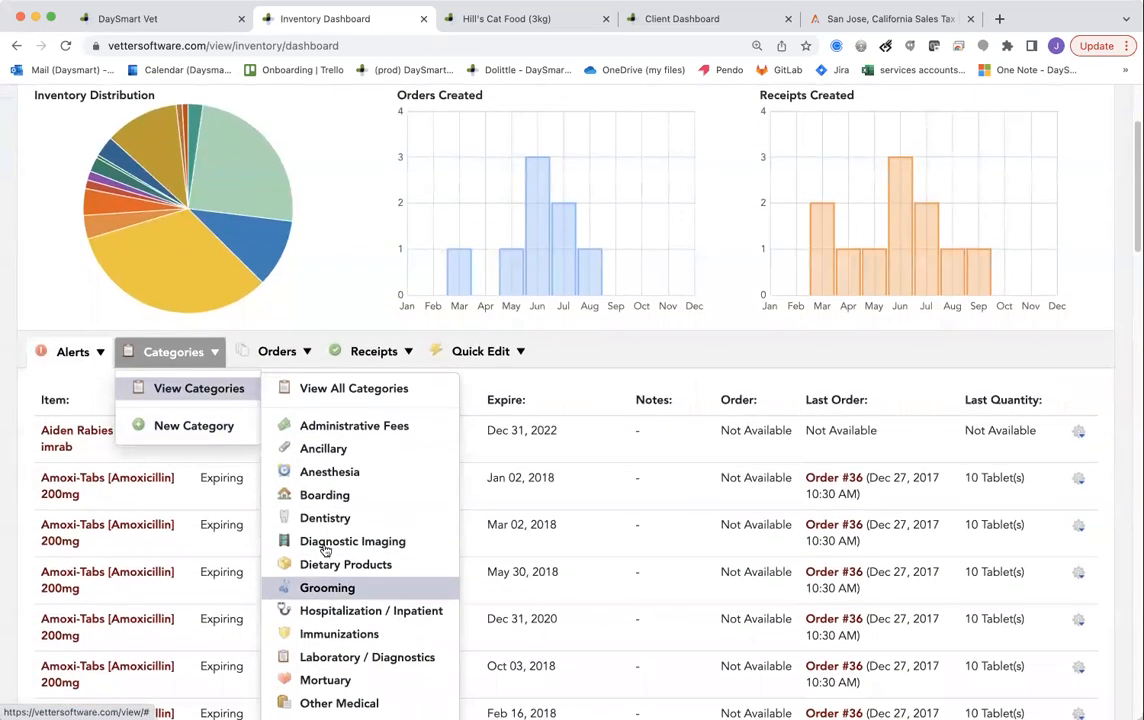
click(340, 391)
scroll(349, 474, down, 1)
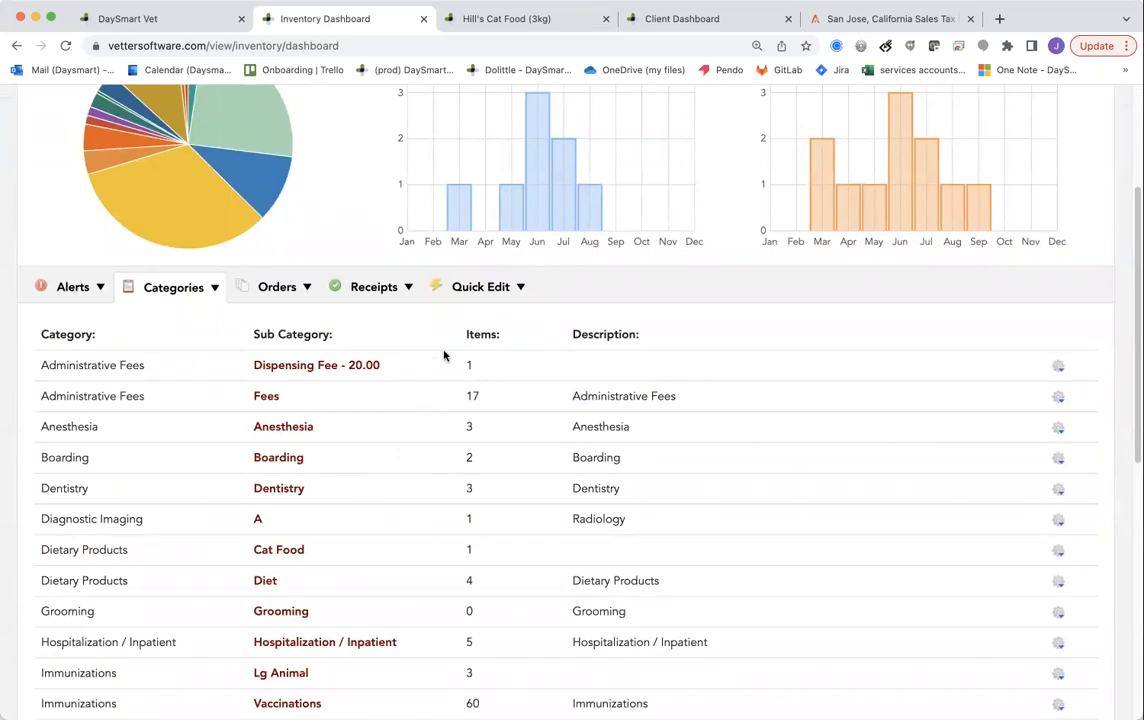
Step: Display the list of configured taxes in the clinic settings
scroll(490, 260, up, 3)
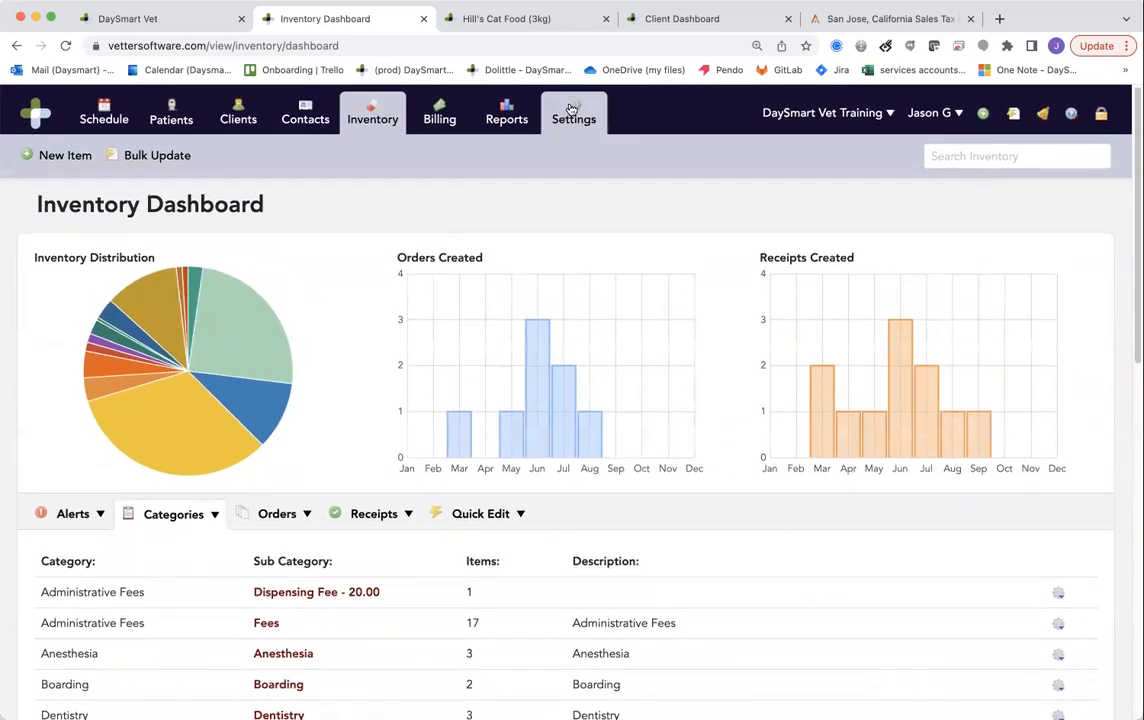
click(570, 108)
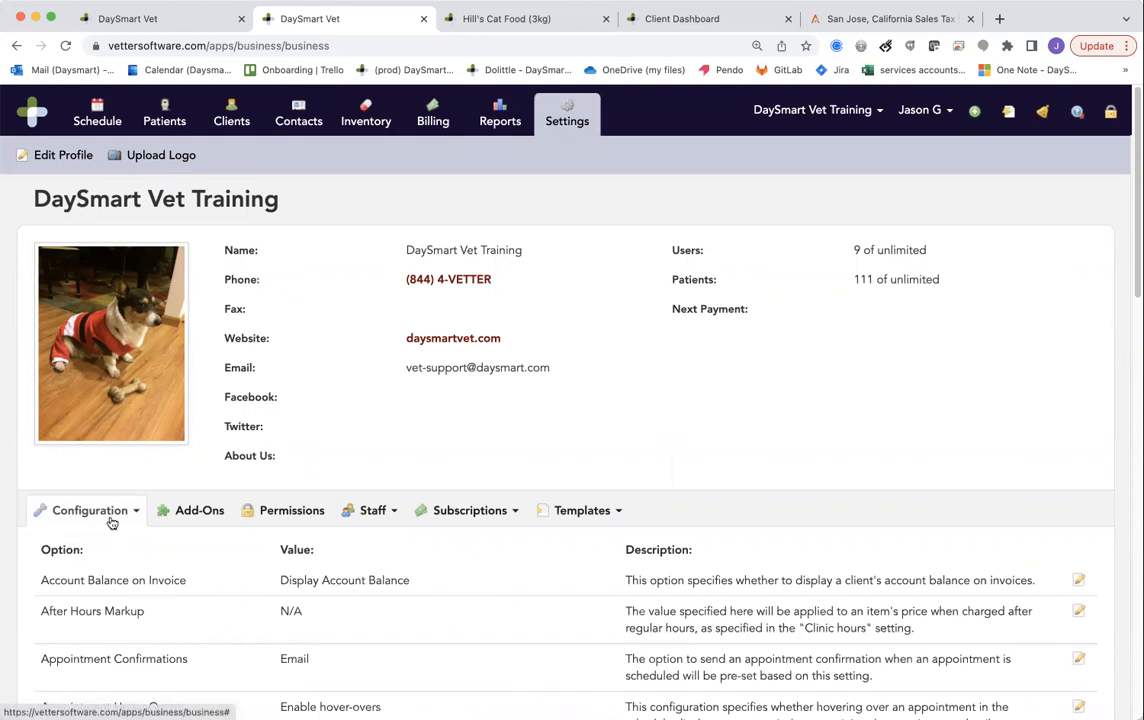
click(100, 510)
scroll(112, 522, down, 2)
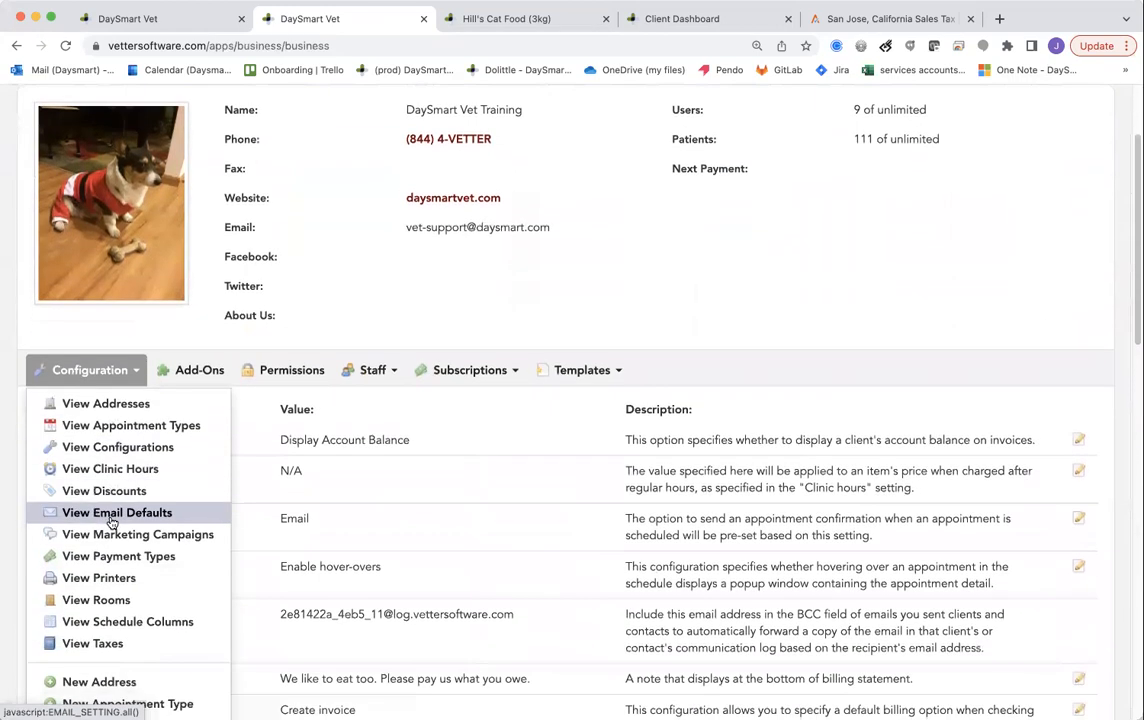
click(139, 646)
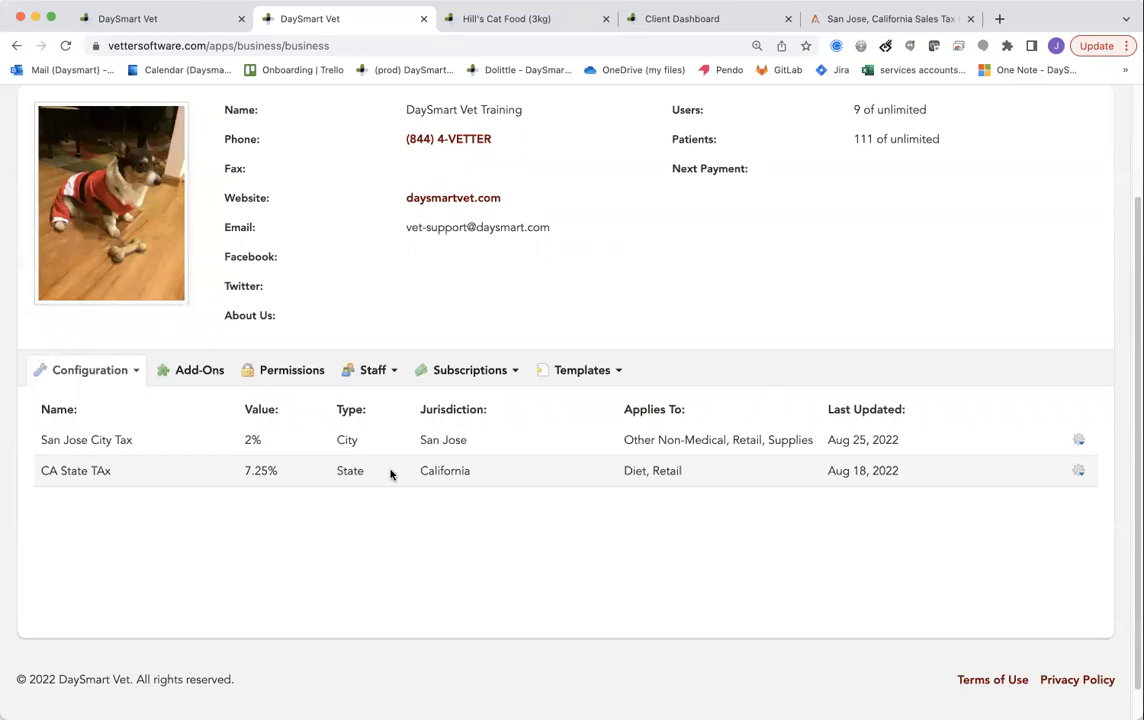
scroll(390, 474, up, 3)
click(972, 112)
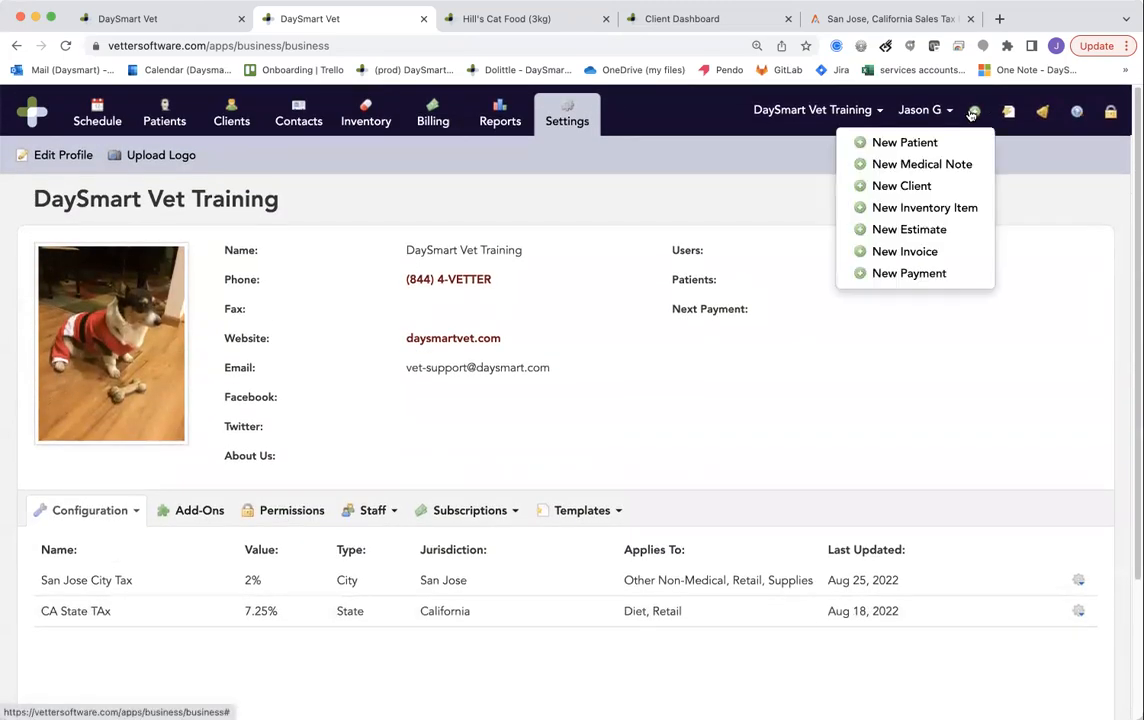
click(946, 250)
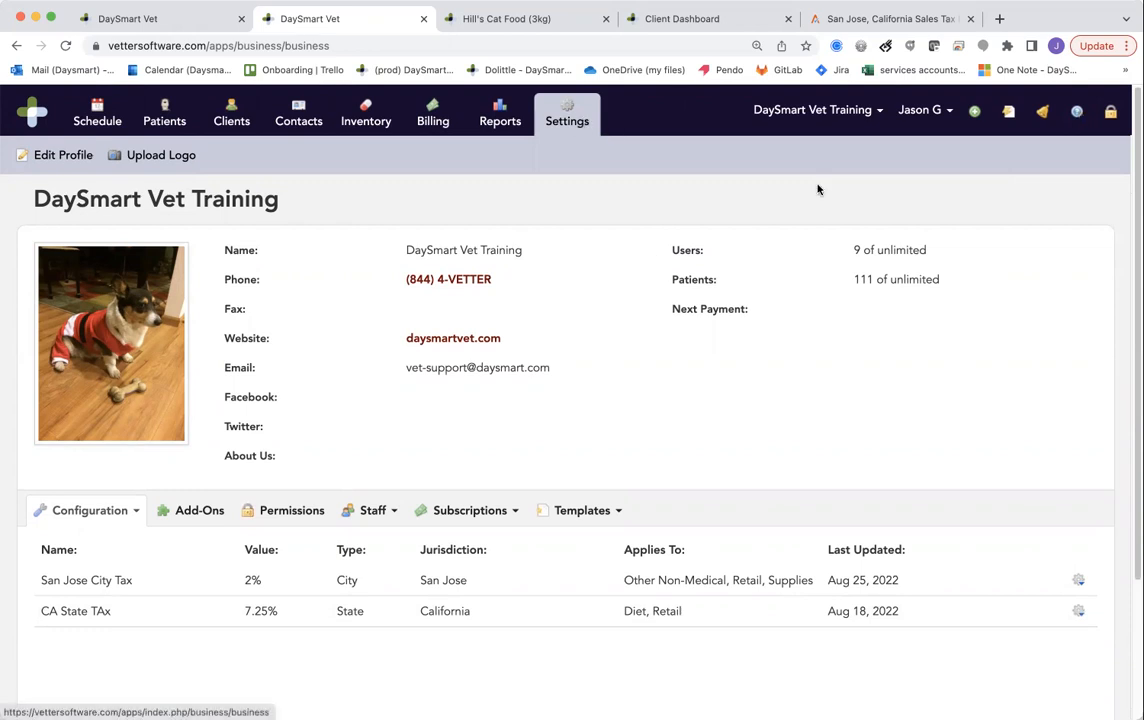
Step: Find the Services Location option in the clinic's configuration settings
click(563, 112)
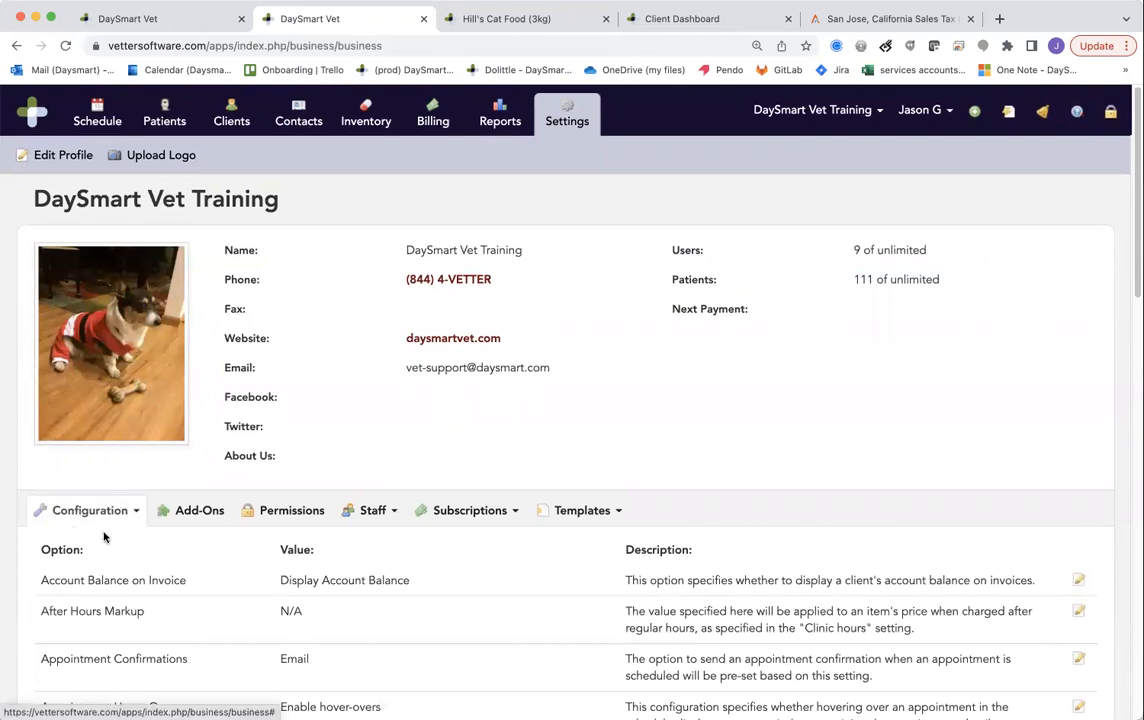
scroll(306, 447, down, 5)
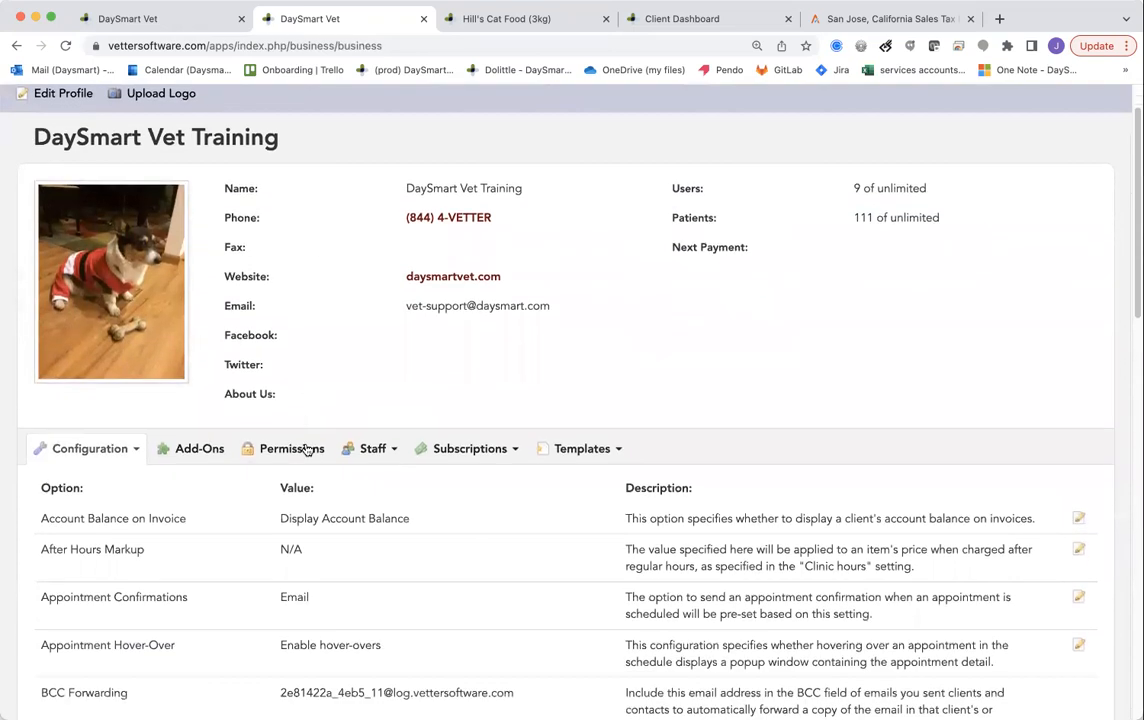
scroll(306, 447, down, 12)
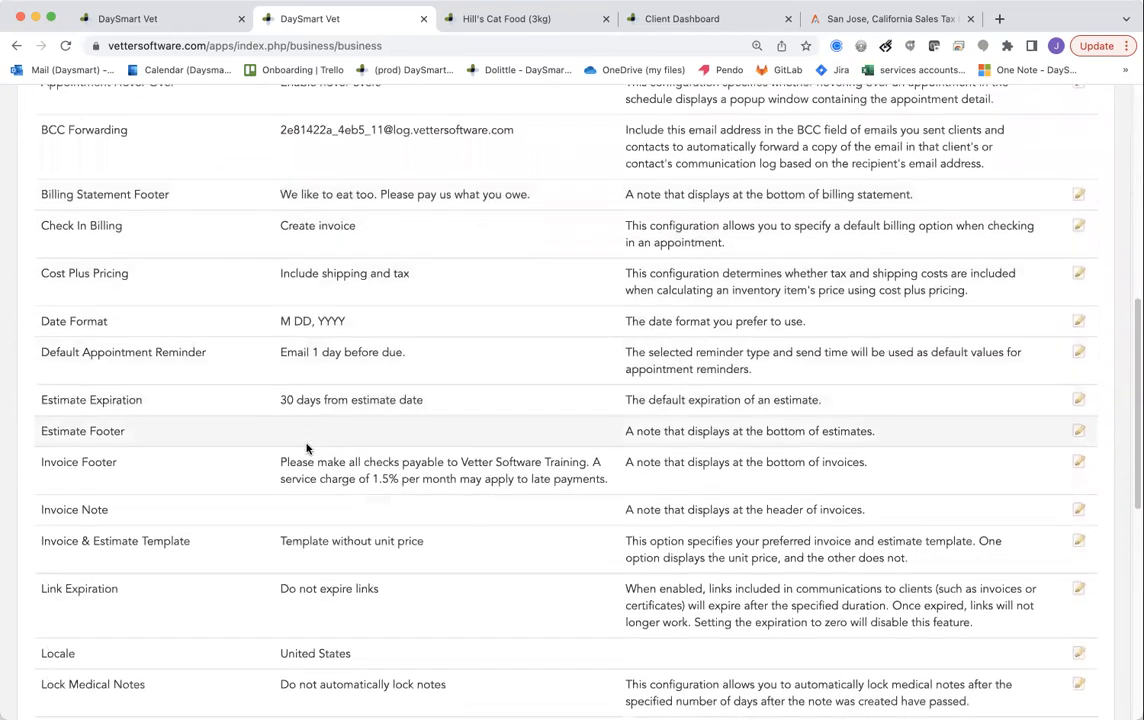
scroll(306, 447, down, 1)
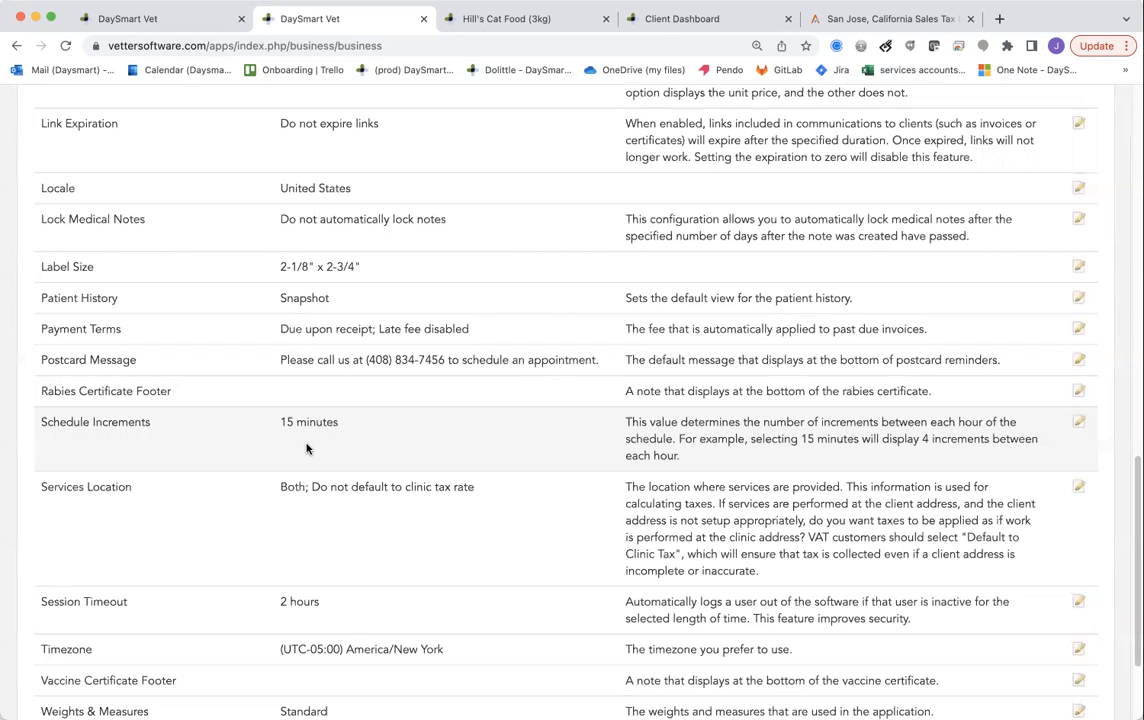
drag(131, 488, 38, 488)
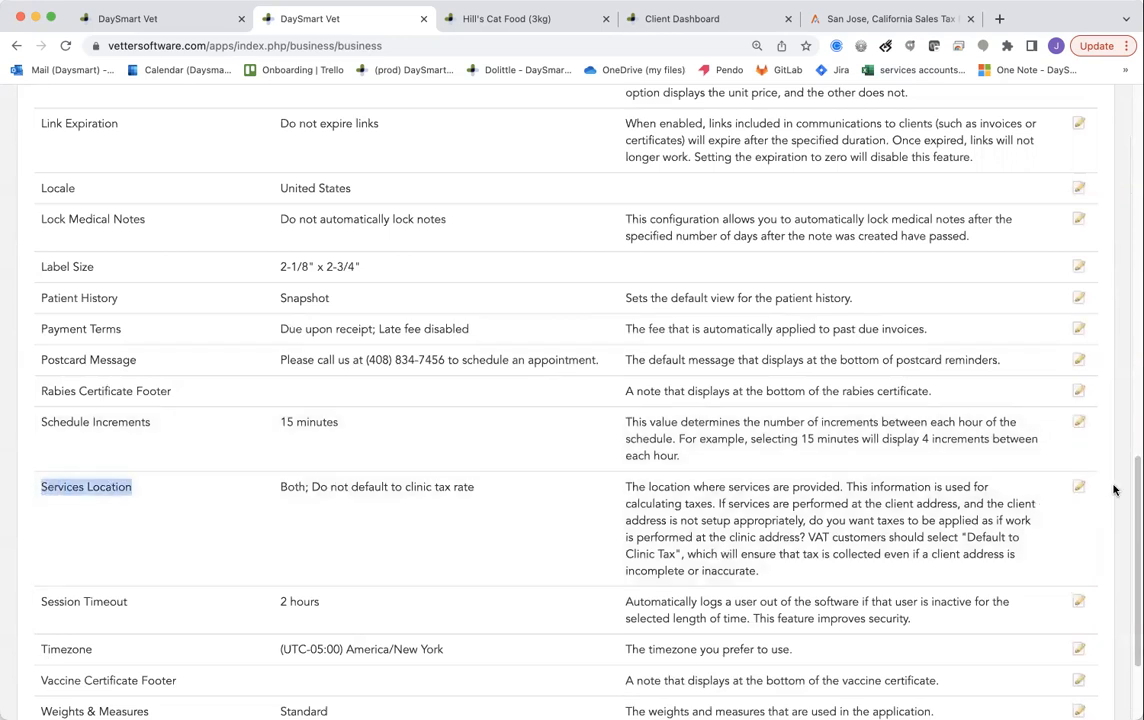
Step: Review the available choices in the Services Location edit form and close it without saving
click(1080, 490)
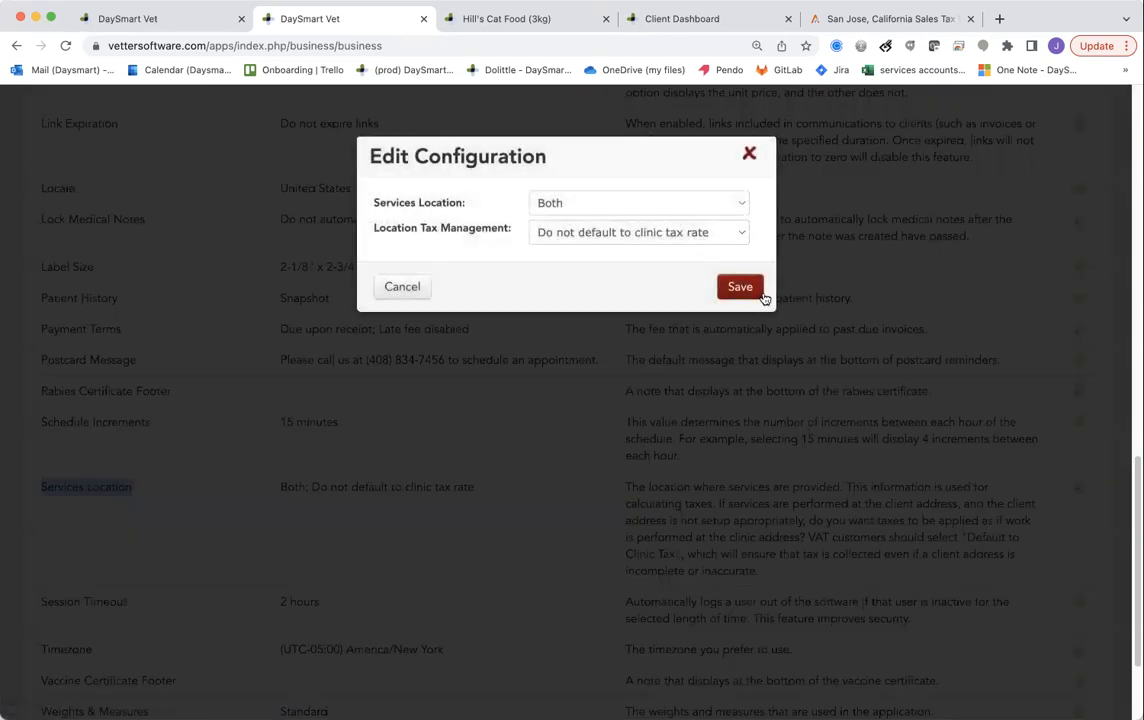
click(695, 206)
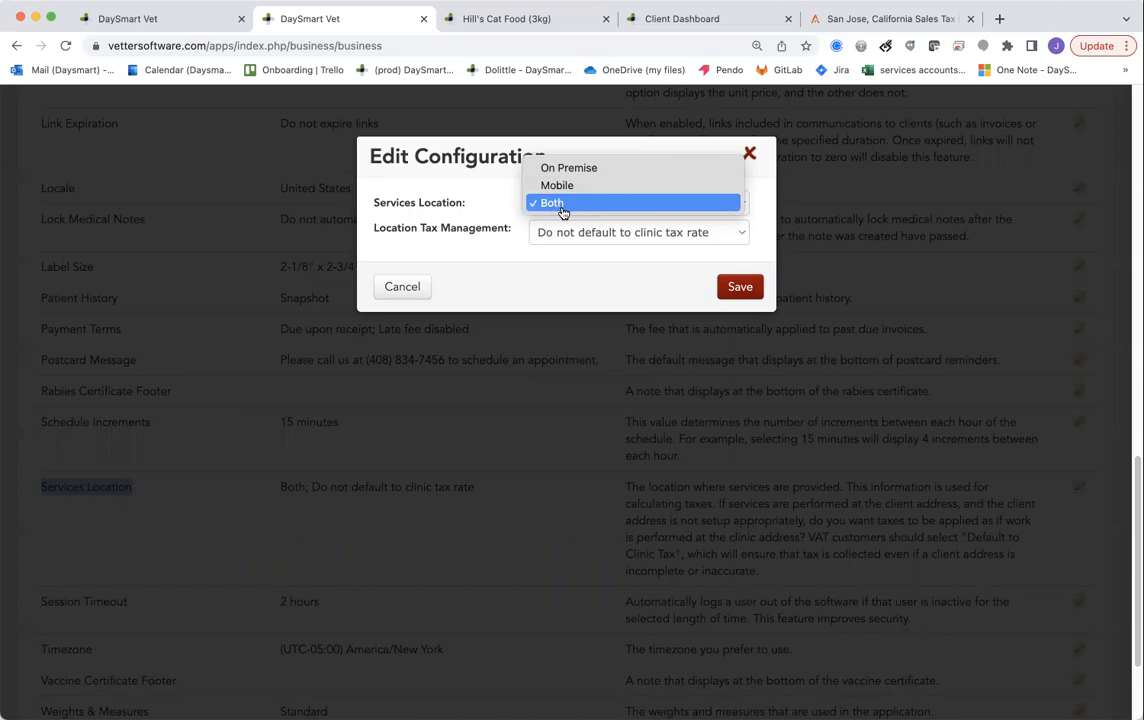
key(Escape)
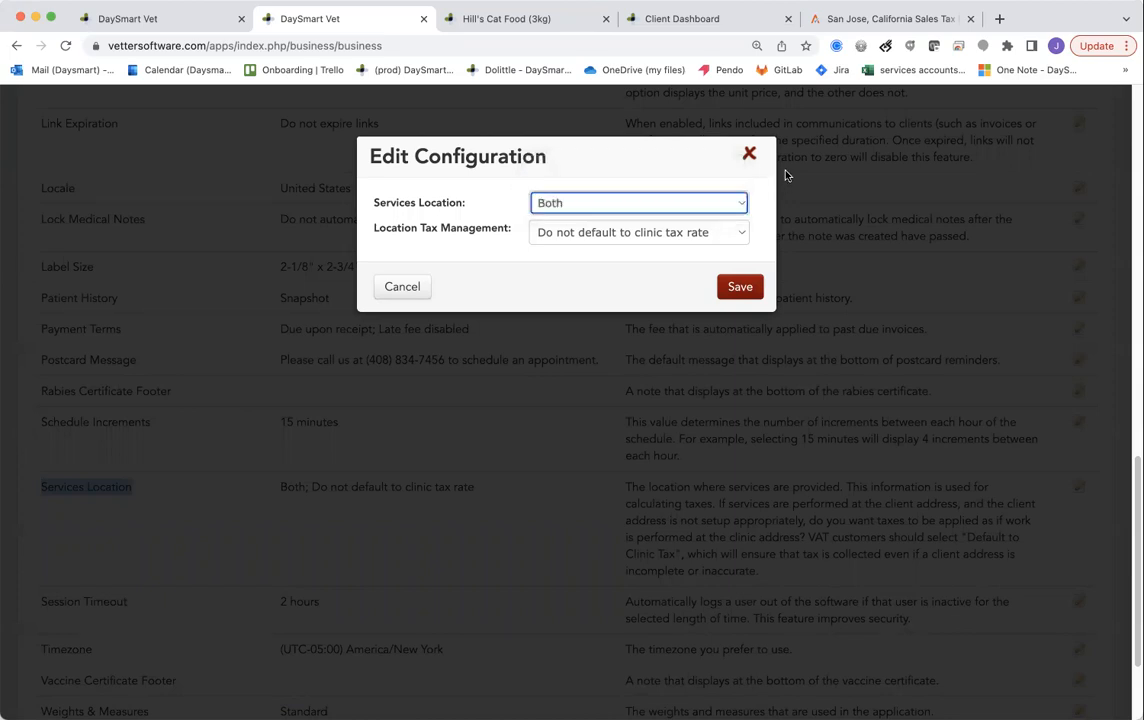
click(748, 154)
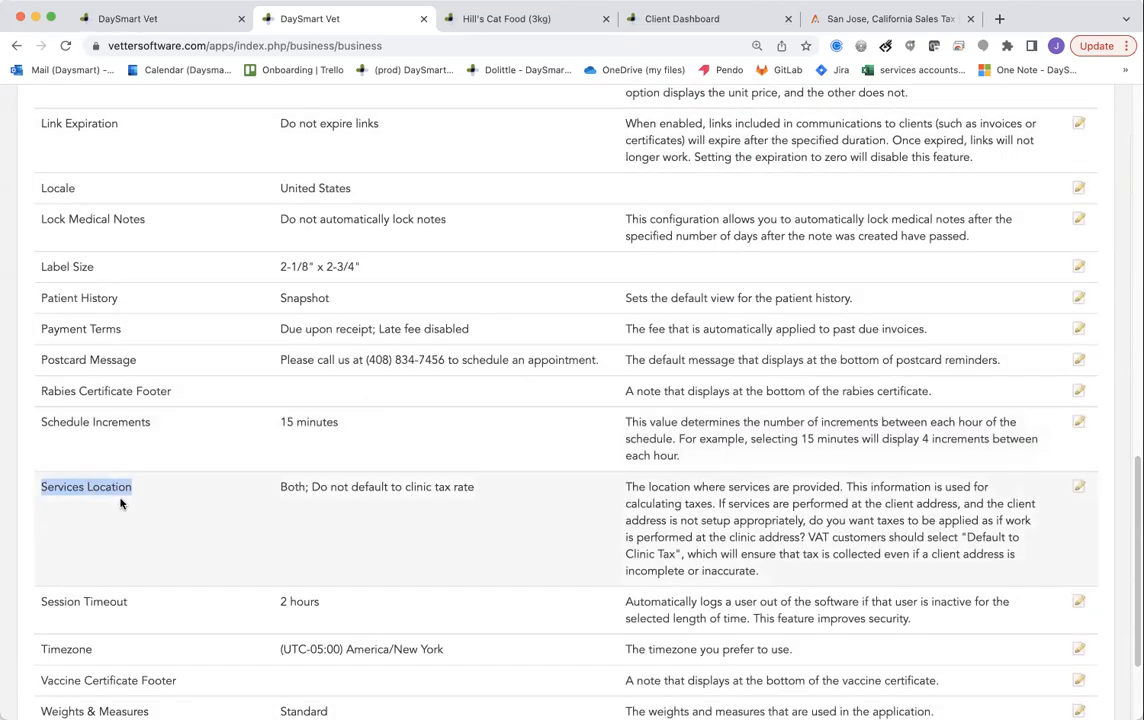
drag(138, 495, 38, 490)
scroll(370, 370, up, 15)
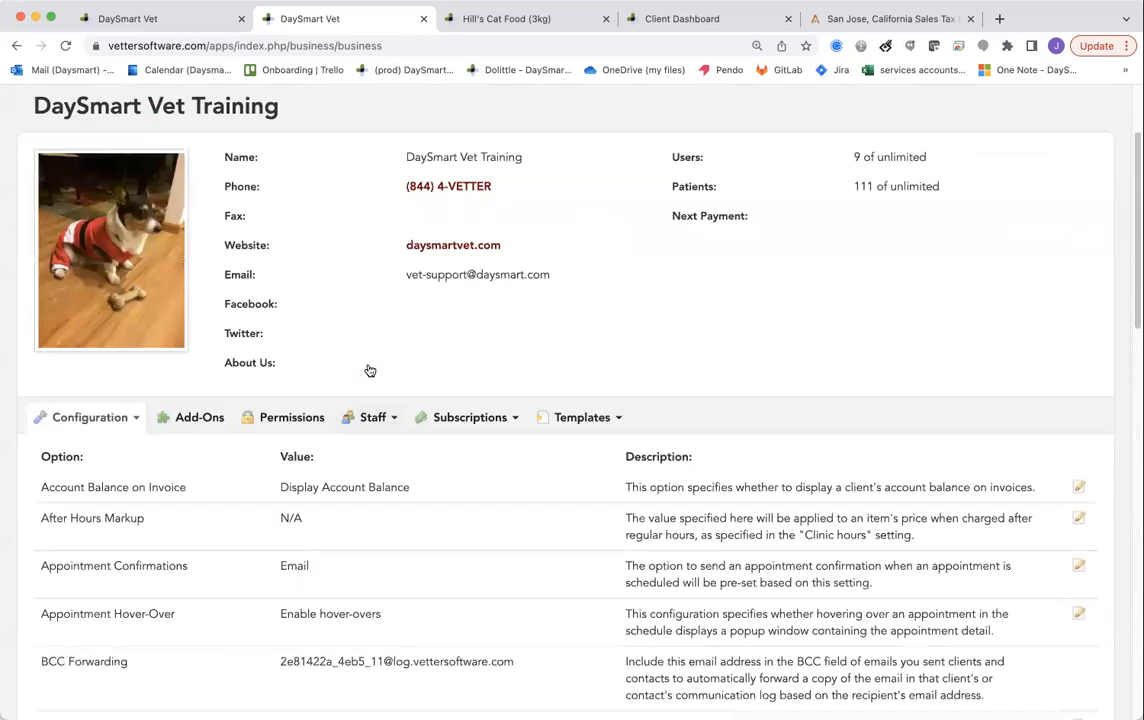
click(974, 111)
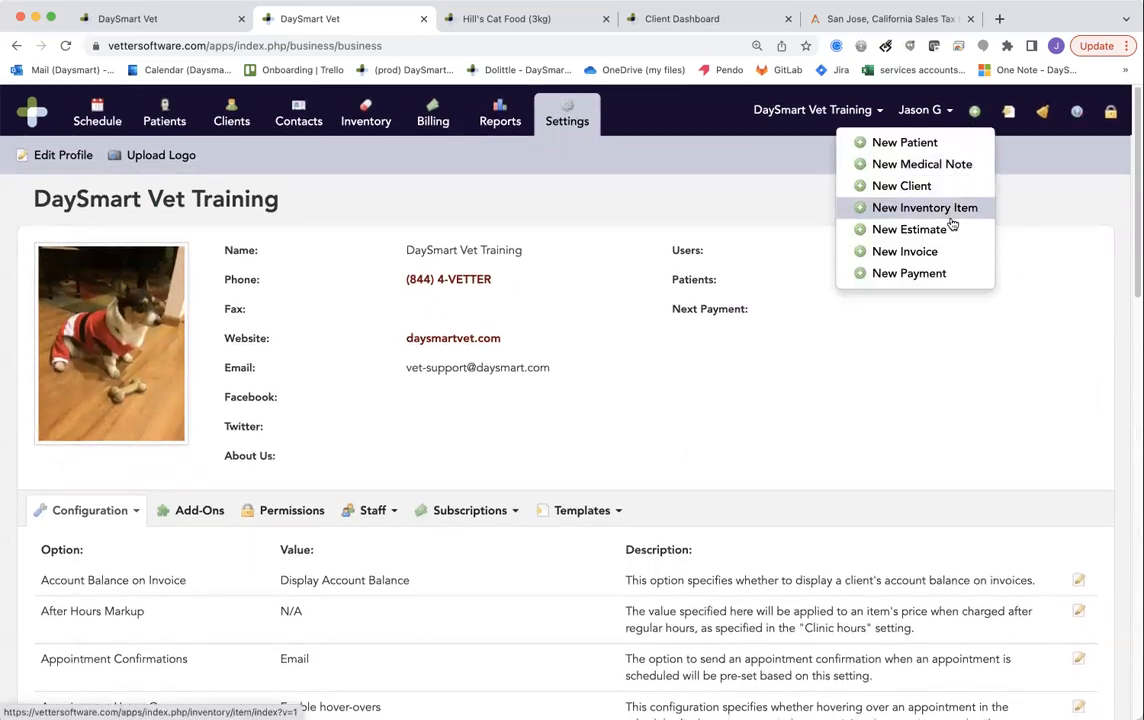
click(947, 255)
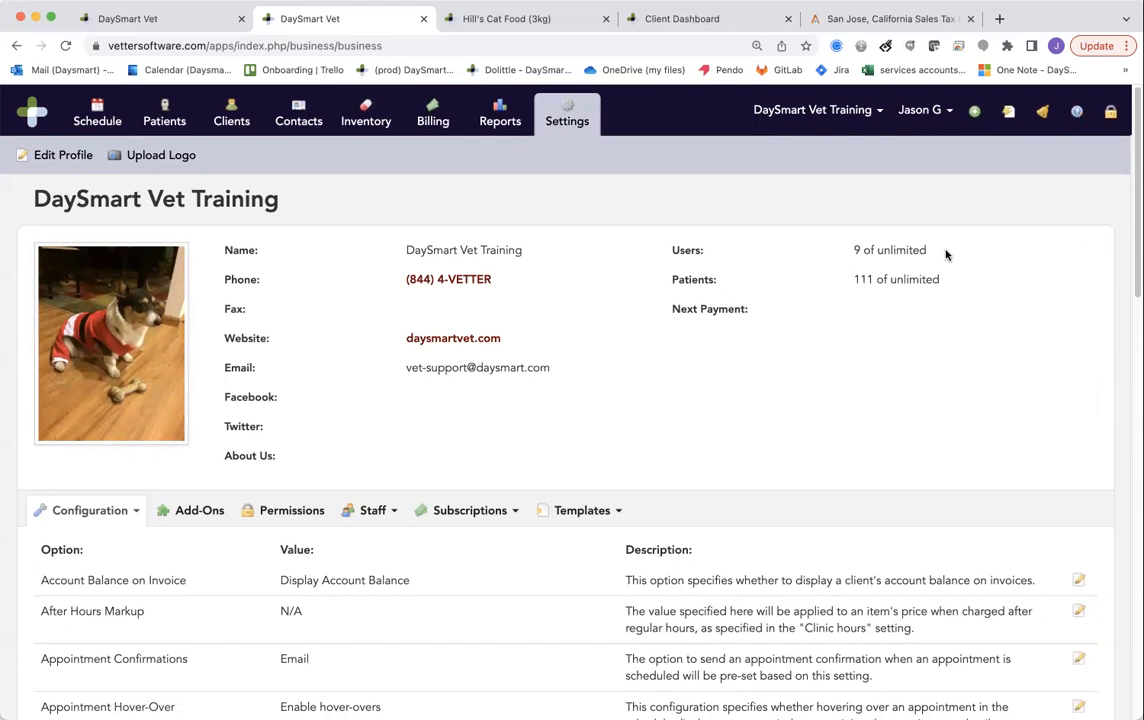
Step: Go to the open invoice for Apoquel 16mg CS and check its recorded location
click(139, 19)
scroll(187, 210, up, 1)
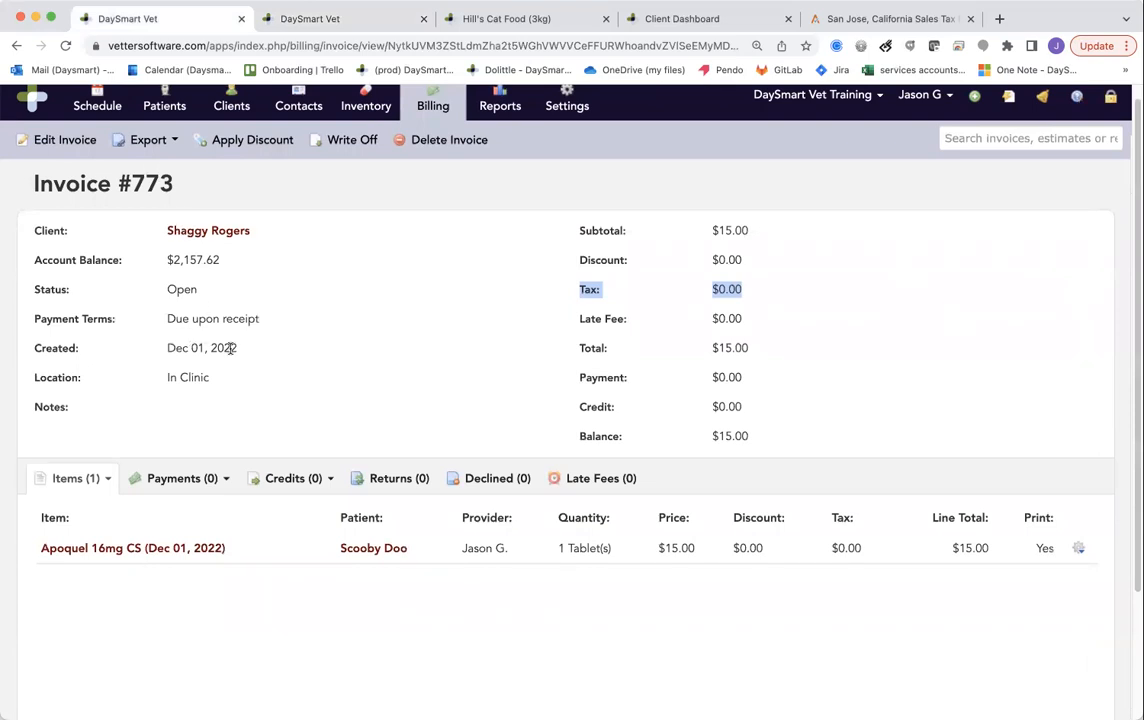
click(212, 379)
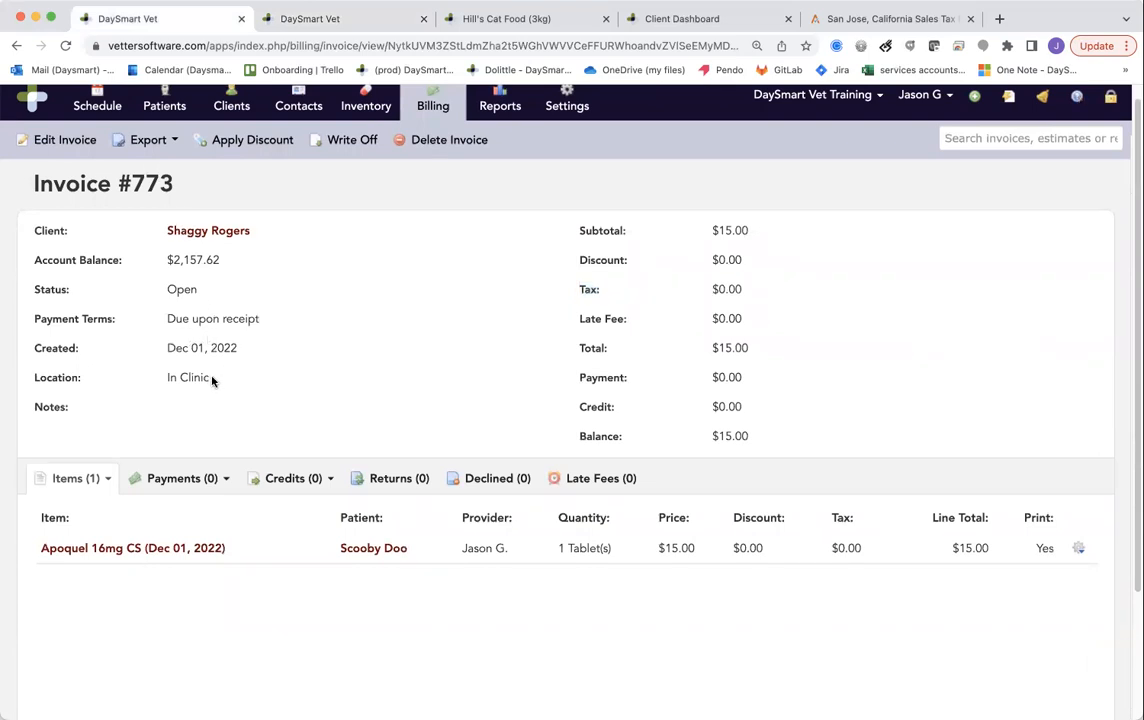
drag(212, 379, 164, 379)
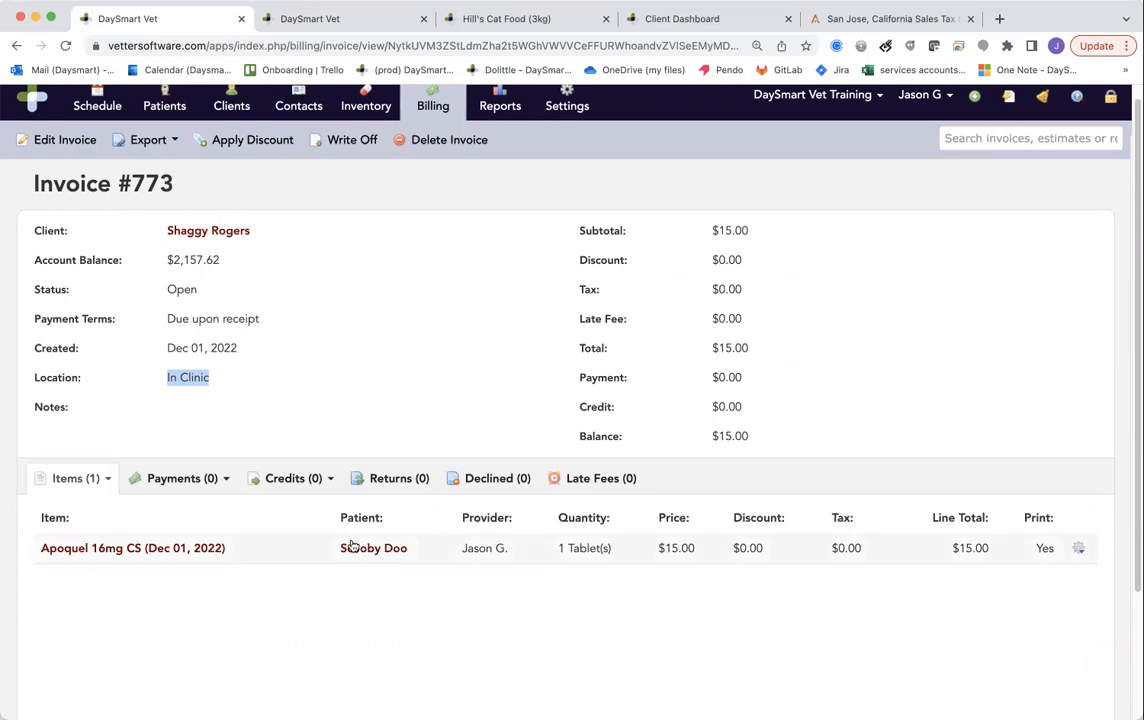
Step: Open the invoice for editing, review its location choices, and return to the clinic settings without saving
click(78, 143)
click(217, 388)
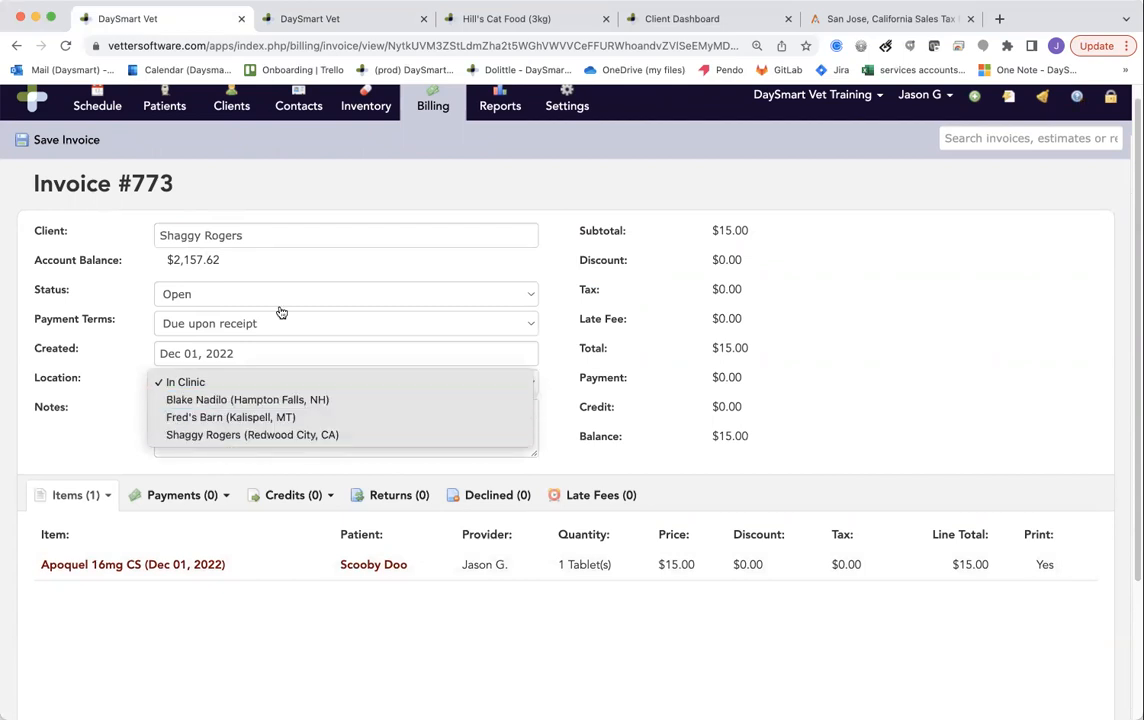
click(342, 147)
scroll(342, 147, up, 1)
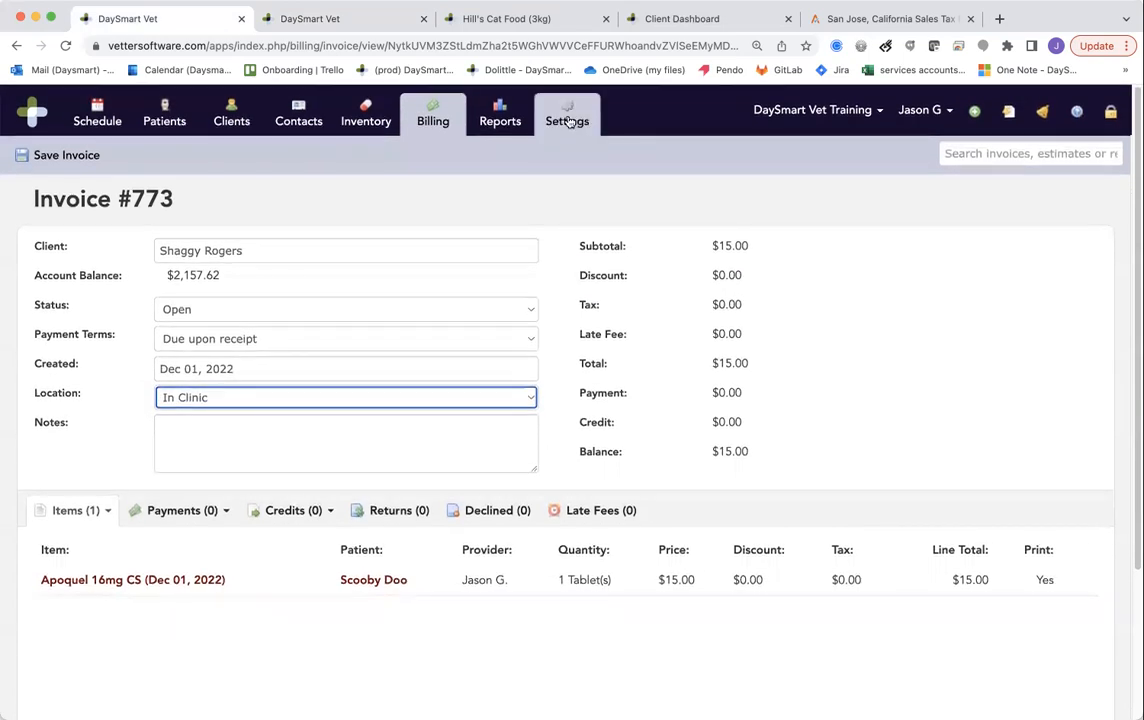
click(567, 115)
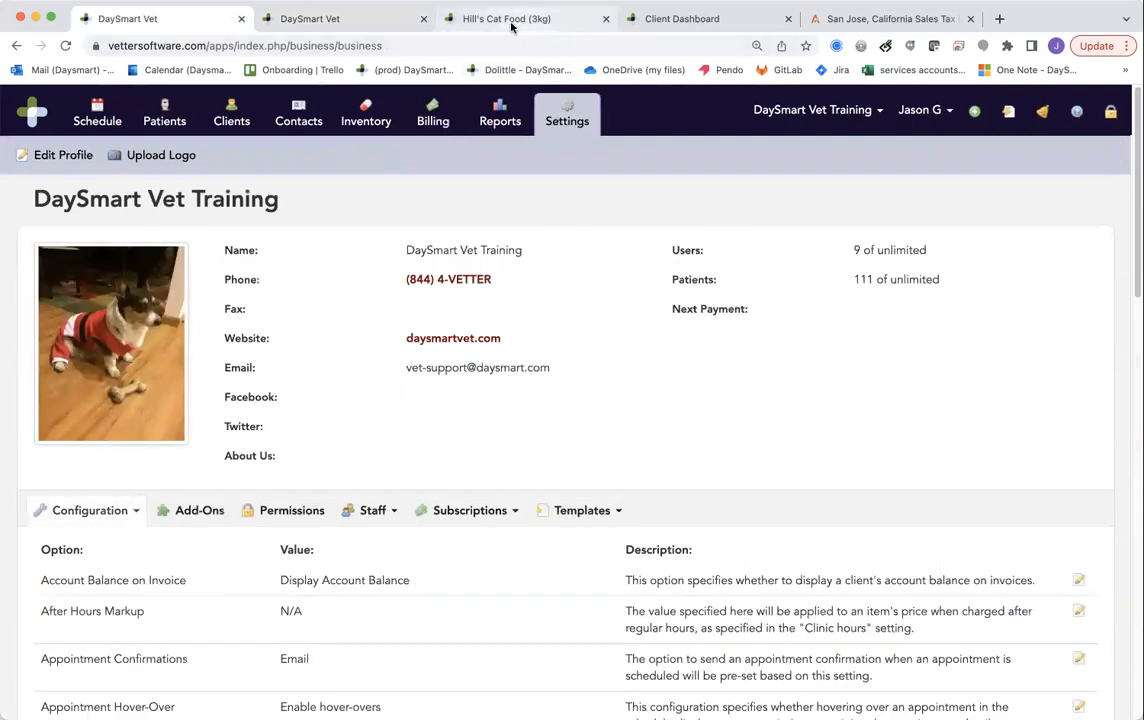
Step: Search the inventory for "food" and open the item Hill's Cat Food (3kg)
click(395, 24)
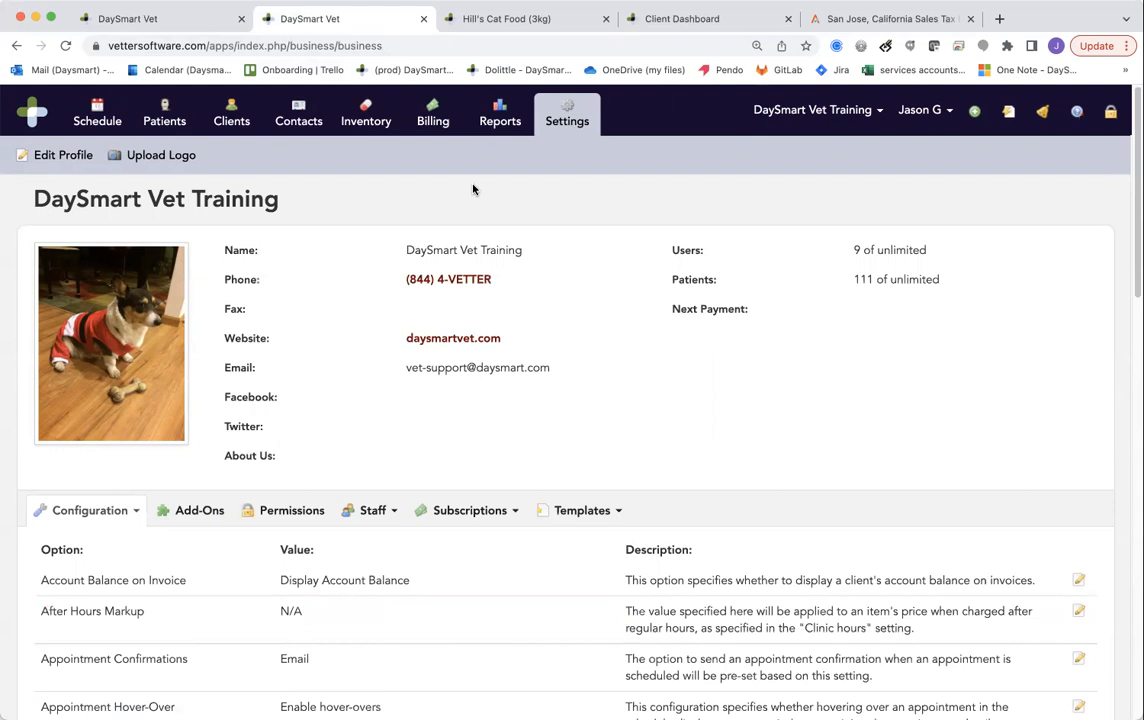
click(372, 131)
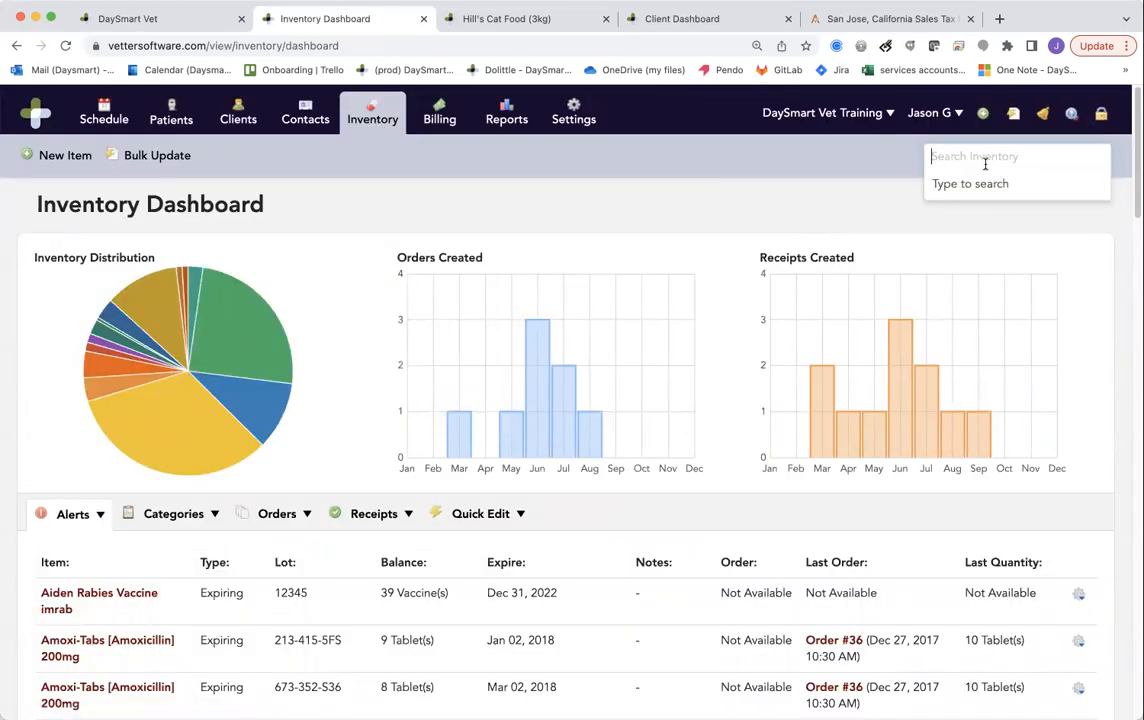
text(food)
click(1010, 204)
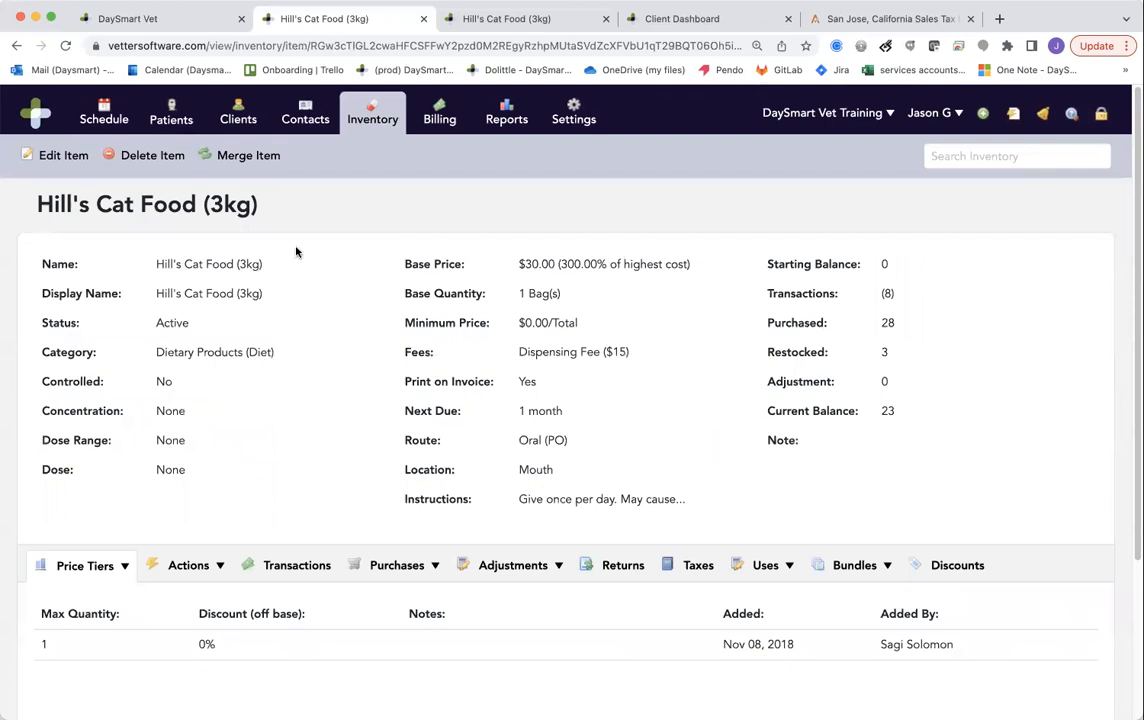
Step: Display the taxes of the Hill's Cat Food (3kg) item and examine which ones apply
click(697, 566)
scroll(636, 462, down, 2)
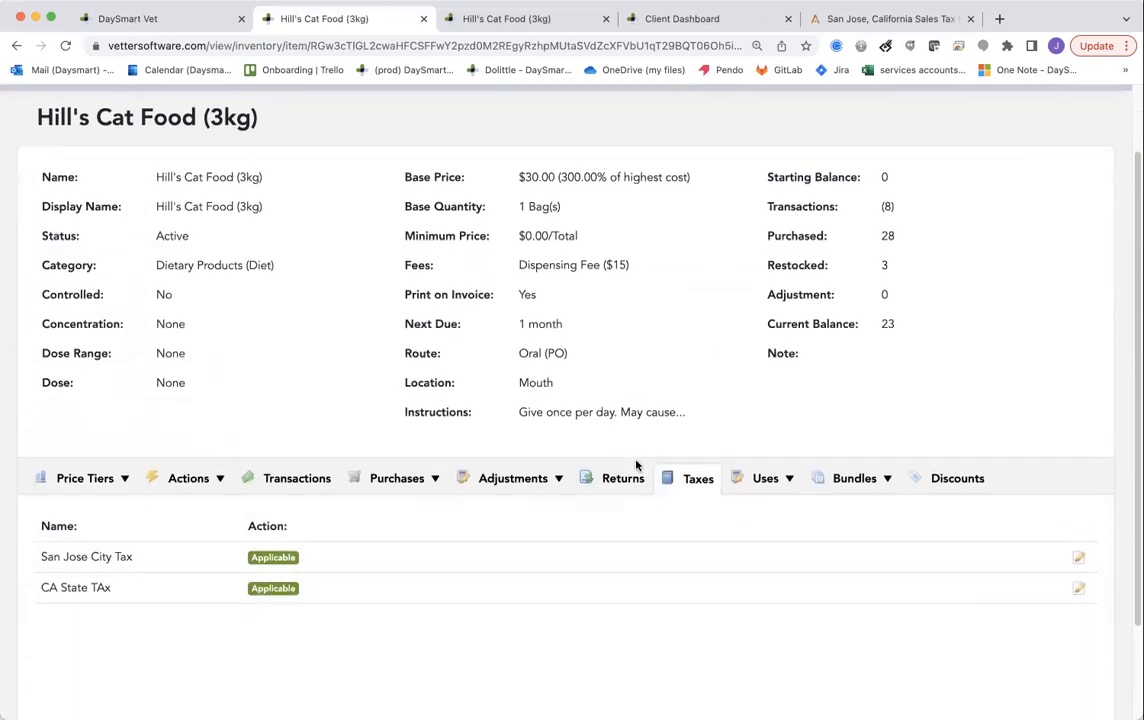
drag(133, 557, 62, 588)
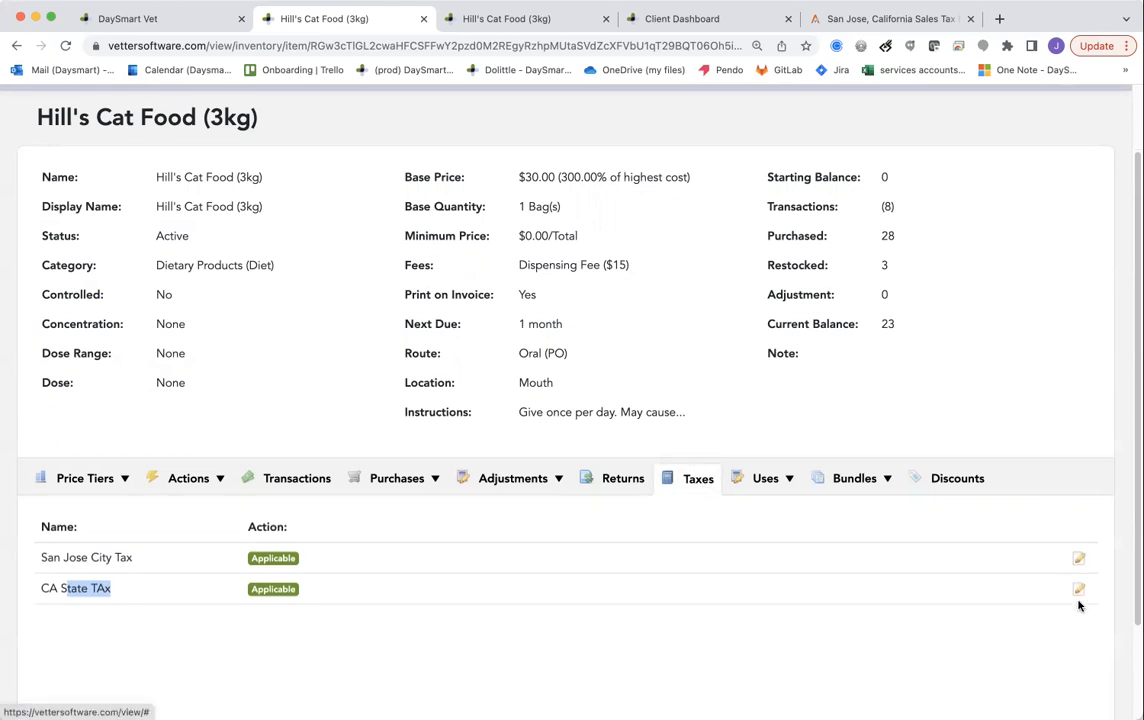
Step: Set the item's San Jose City Tax to Not Applicable, and return to the clinic settings without saving
click(1079, 558)
click(501, 564)
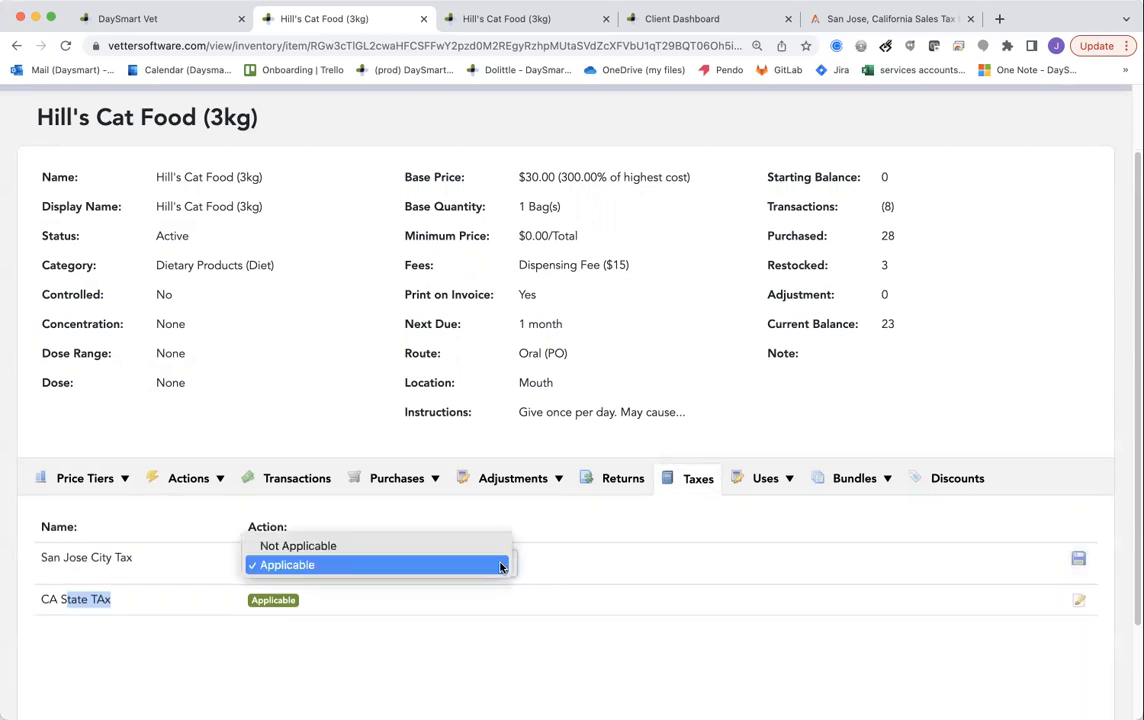
click(496, 546)
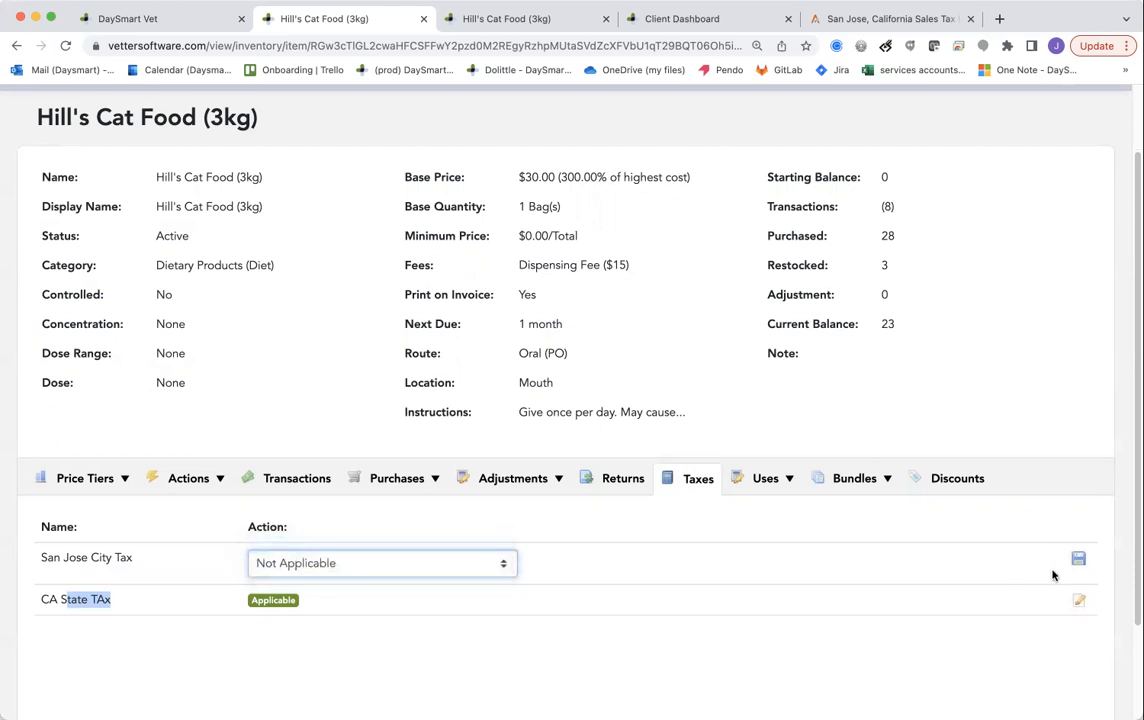
click(868, 436)
scroll(868, 436, up, 2)
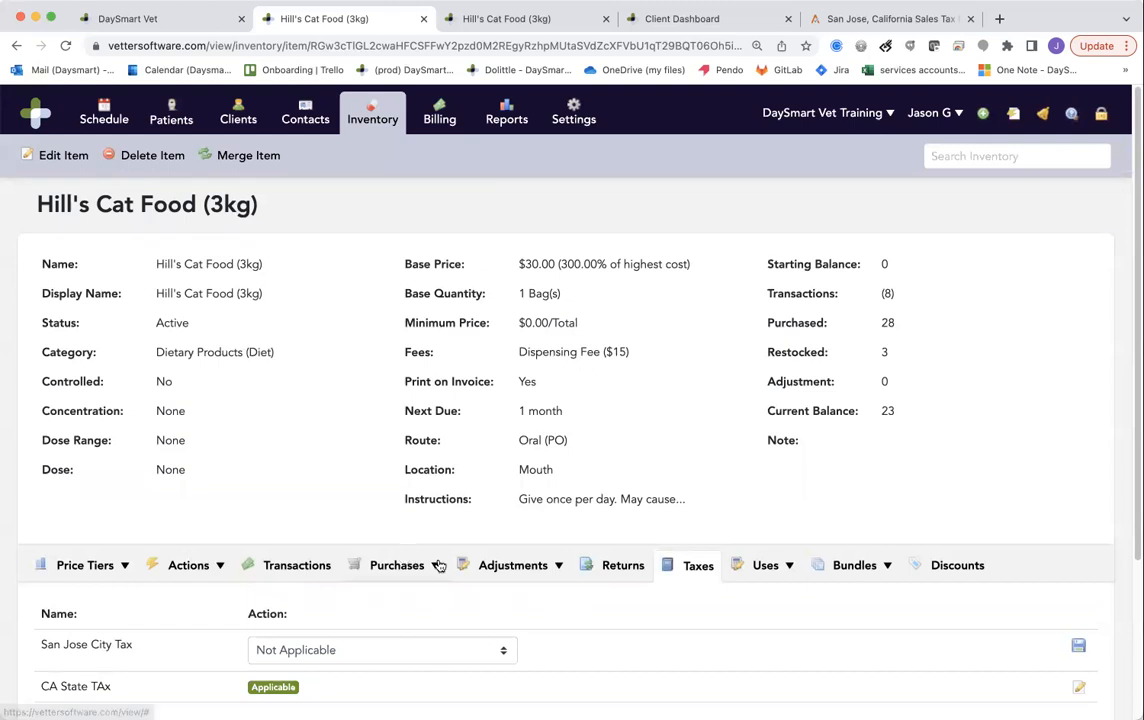
scroll(505, 615, down, 1)
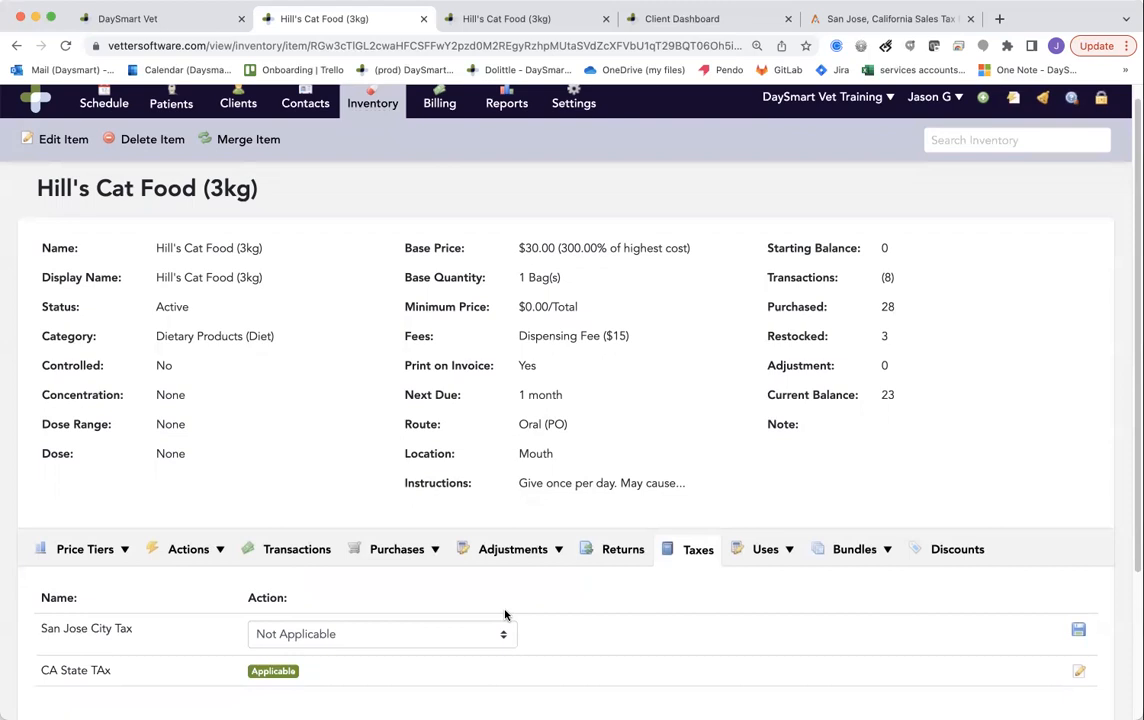
click(576, 103)
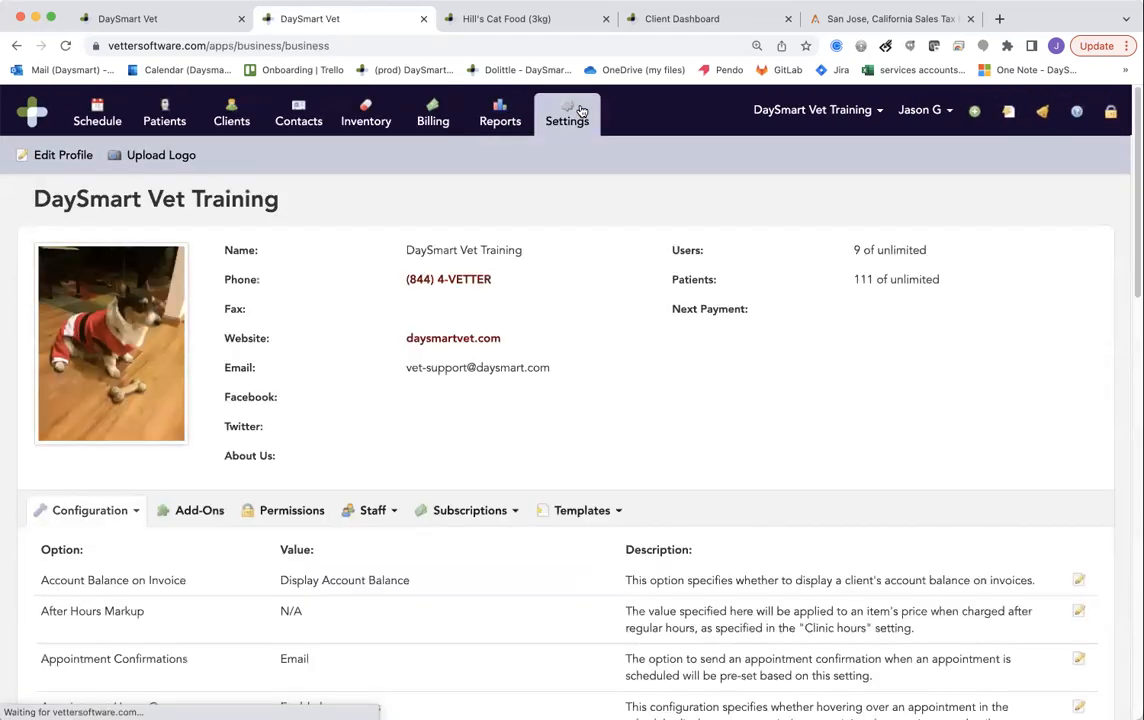